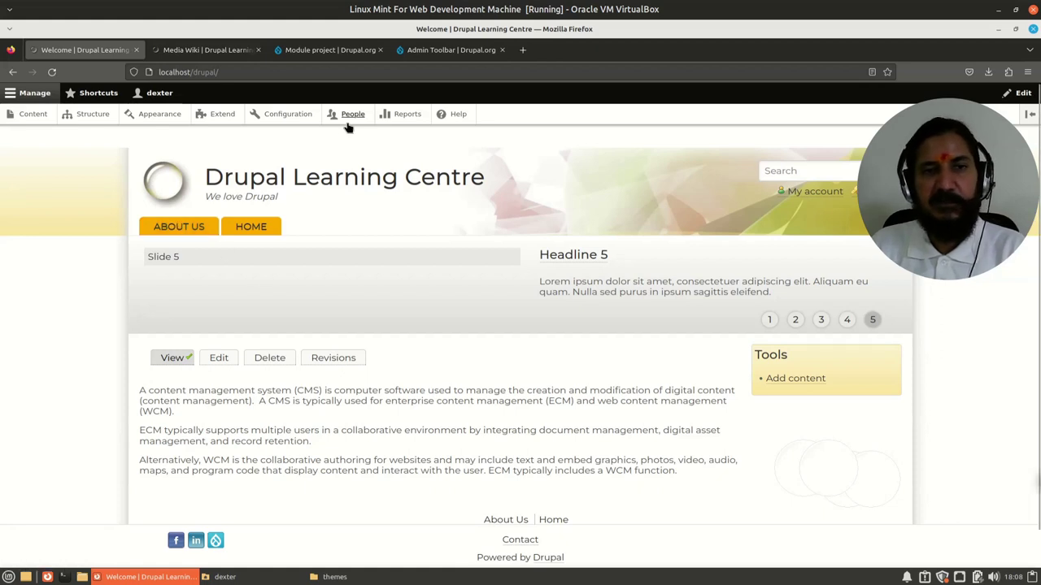
Open the Modules listing on Drupal.org and examine its search filters and the first module entries.
click(325, 47)
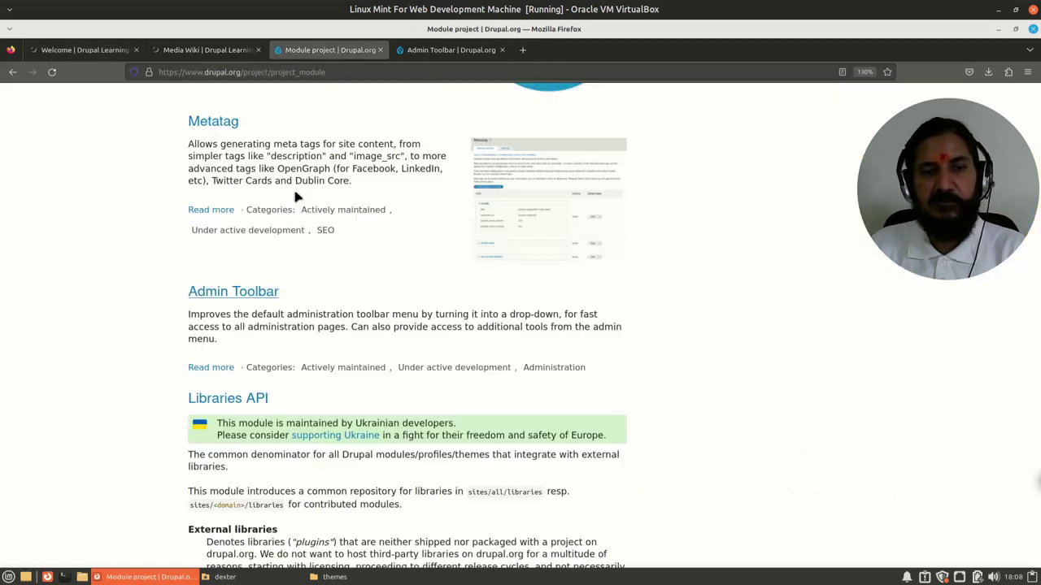
scroll(342, 420, up, 15)
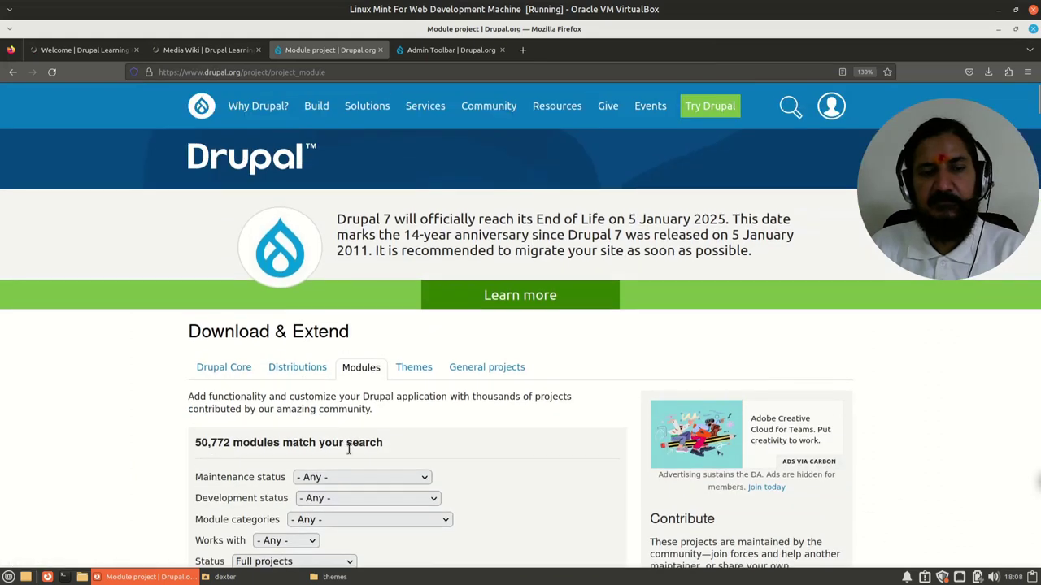
mouse_move(317, 109)
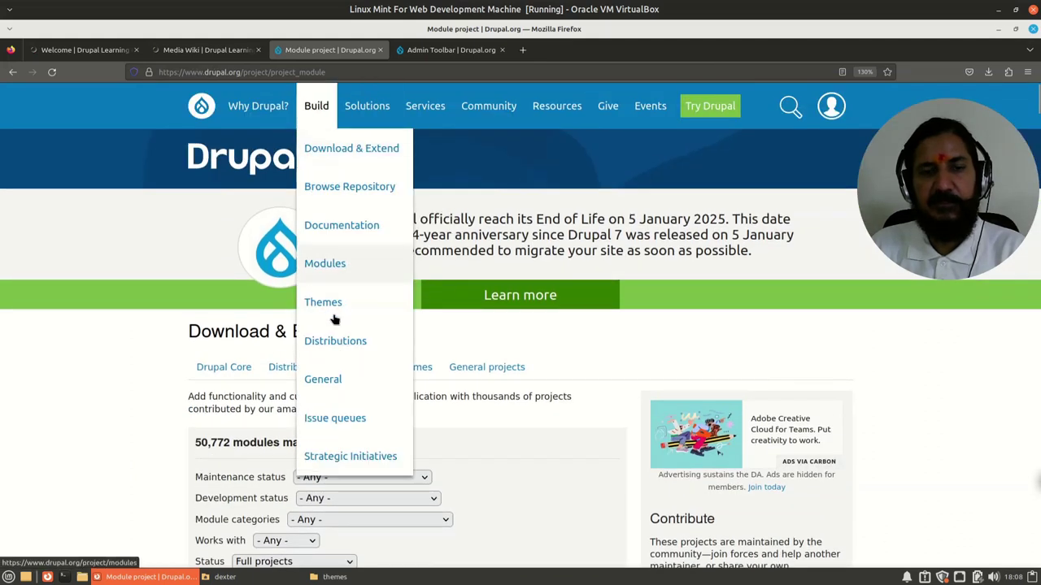
click(322, 265)
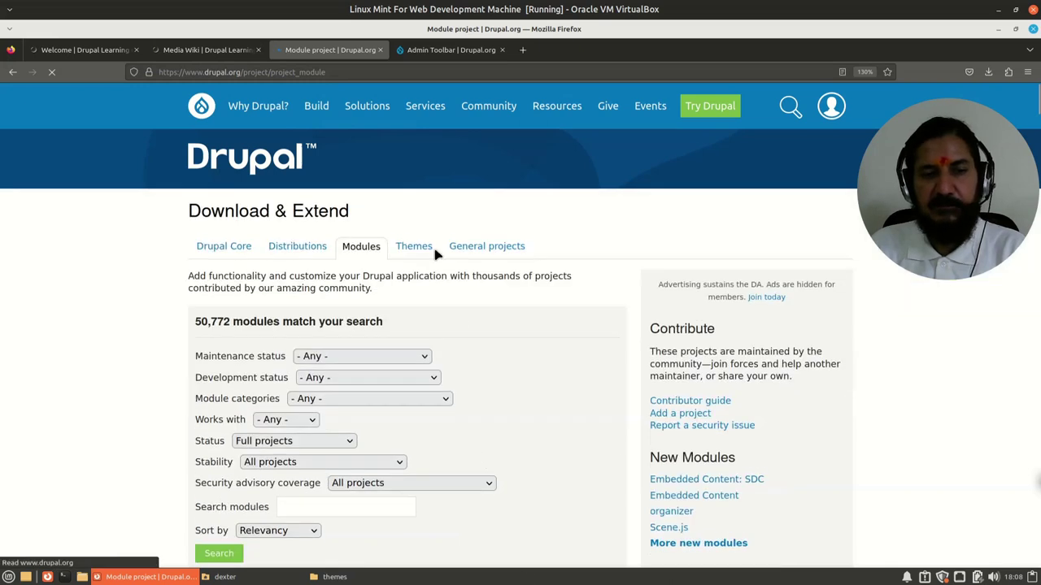
scroll(532, 493, down, 1)
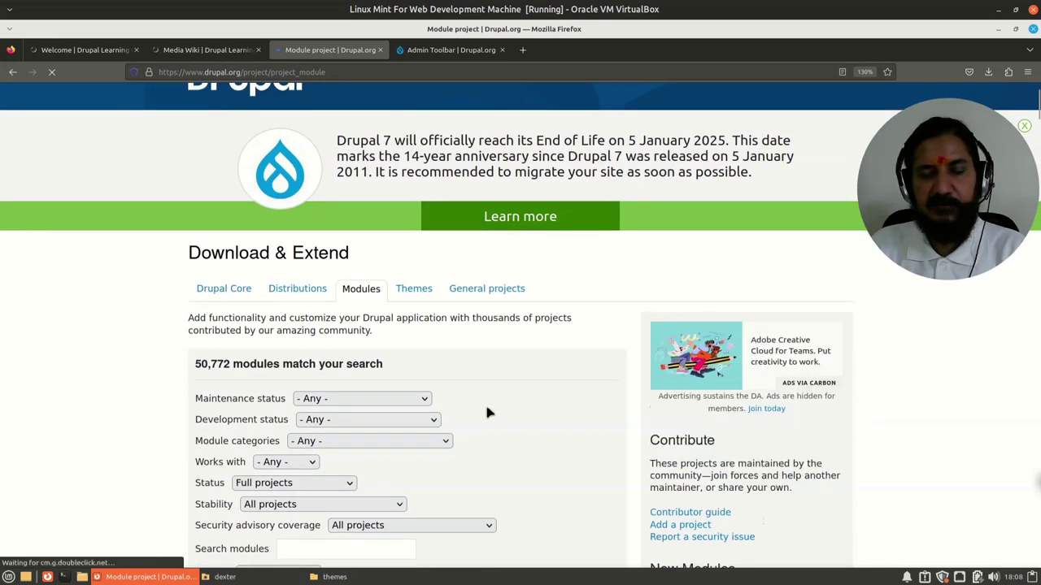
scroll(389, 273, down, 3)
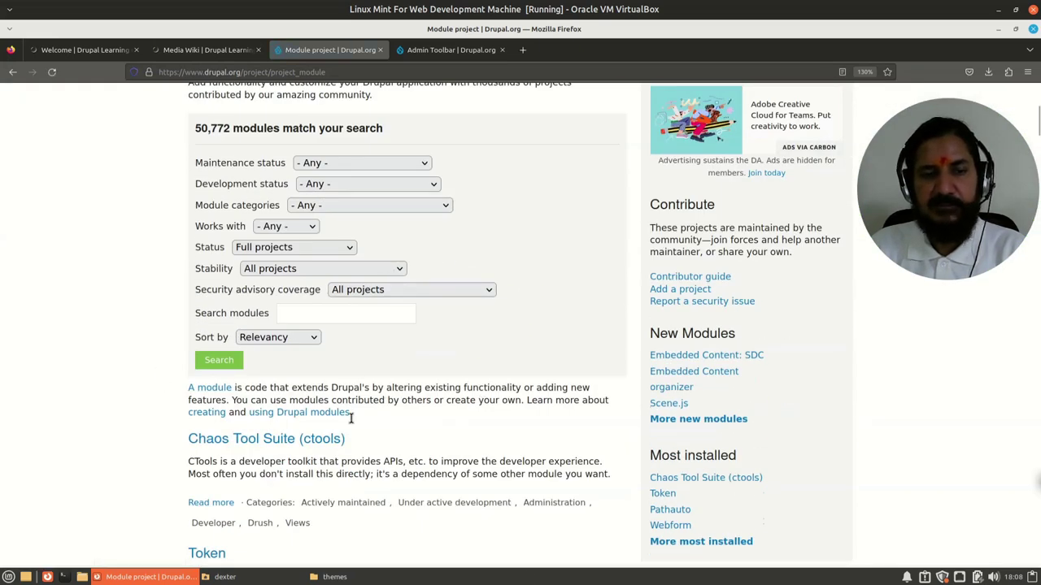
scroll(327, 513, down, 1)
scroll(328, 512, up, 2)
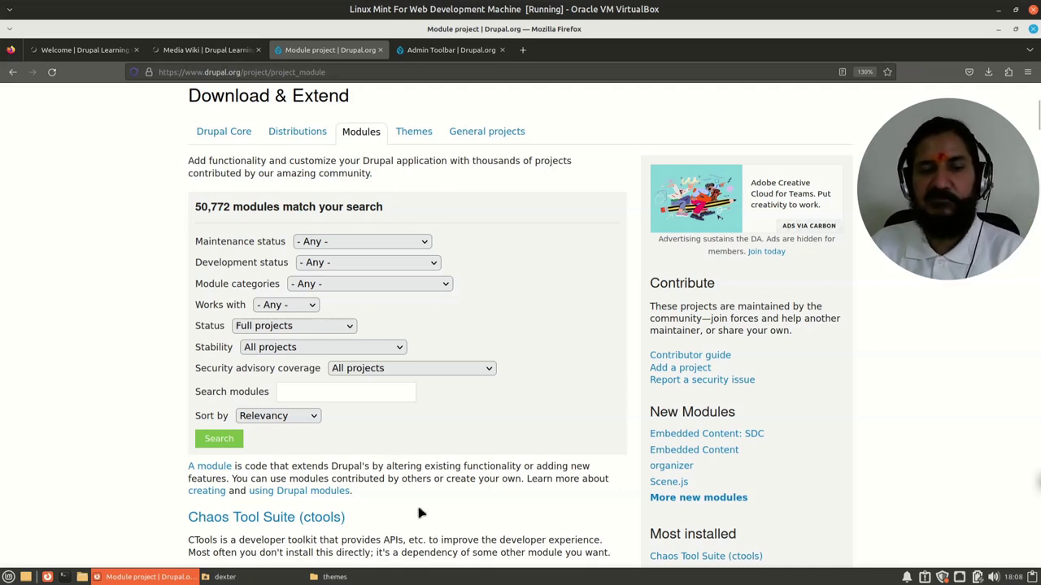
scroll(417, 502, down, 1)
scroll(410, 503, up, 1)
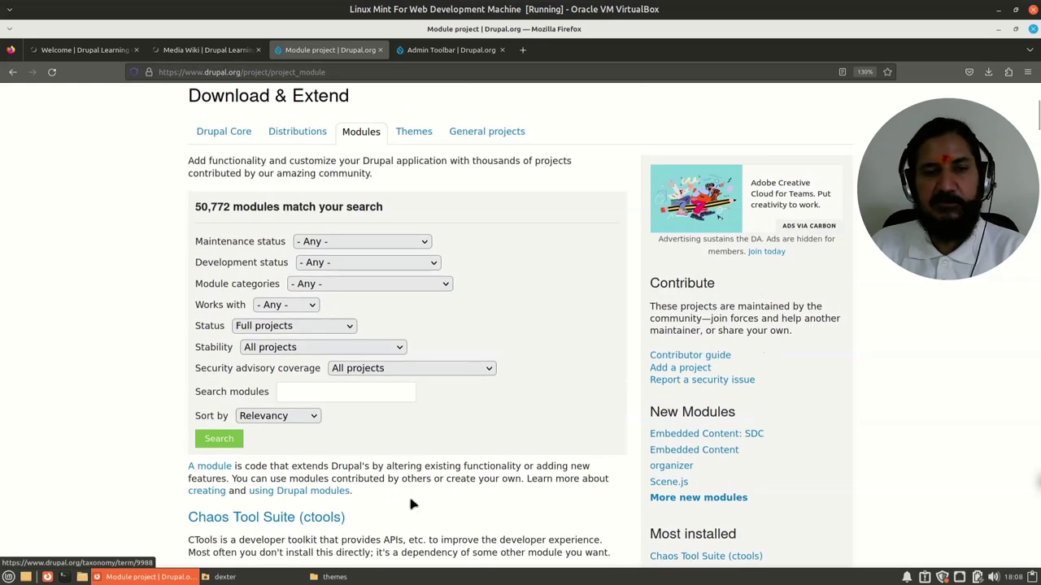
scroll(398, 496, up, 1)
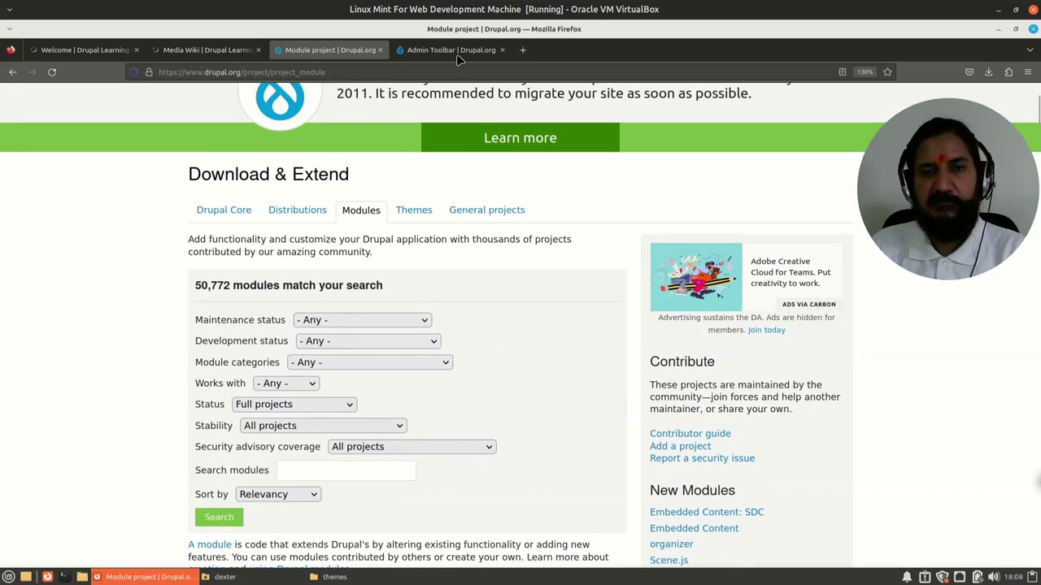
View the introduction of the Admin Toolbar project page on Drupal.org.
click(455, 50)
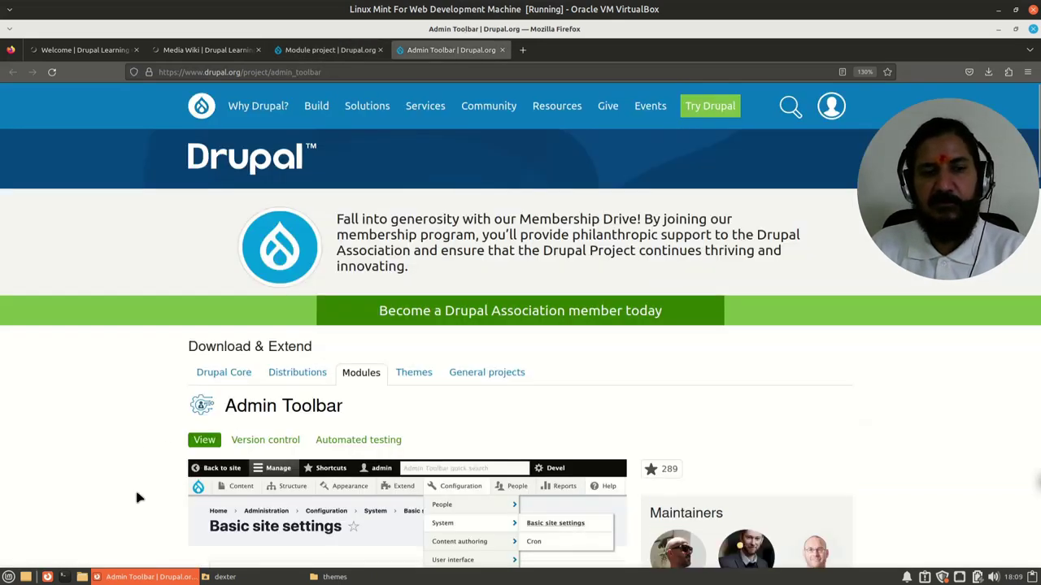
scroll(153, 499, down, 1)
scroll(143, 503, up, 1)
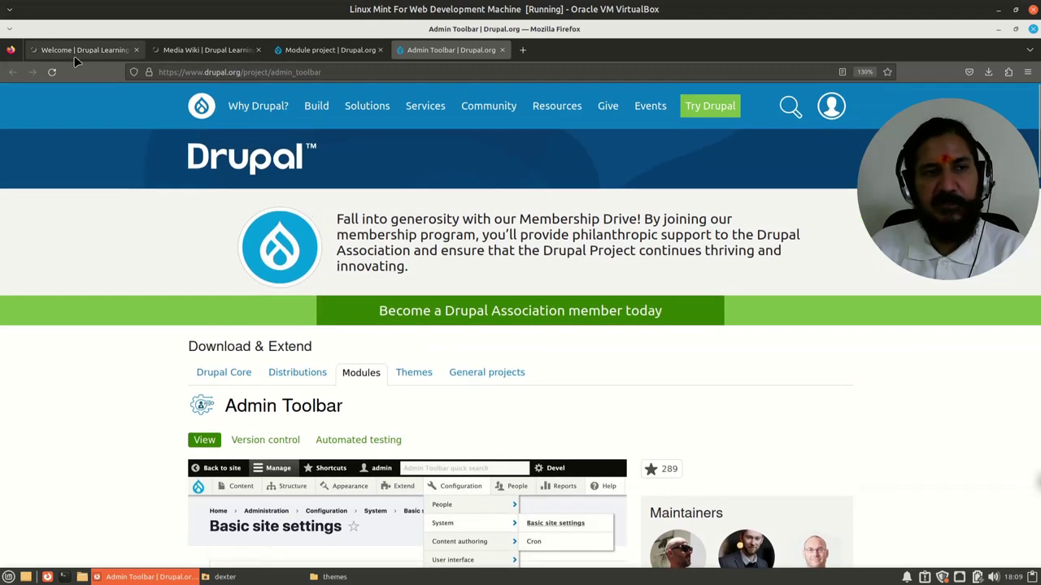
Examine the local site's default admin navigation: the vertical toolbar with Structure and Display modes expanded, and the Configuration page.
click(85, 49)
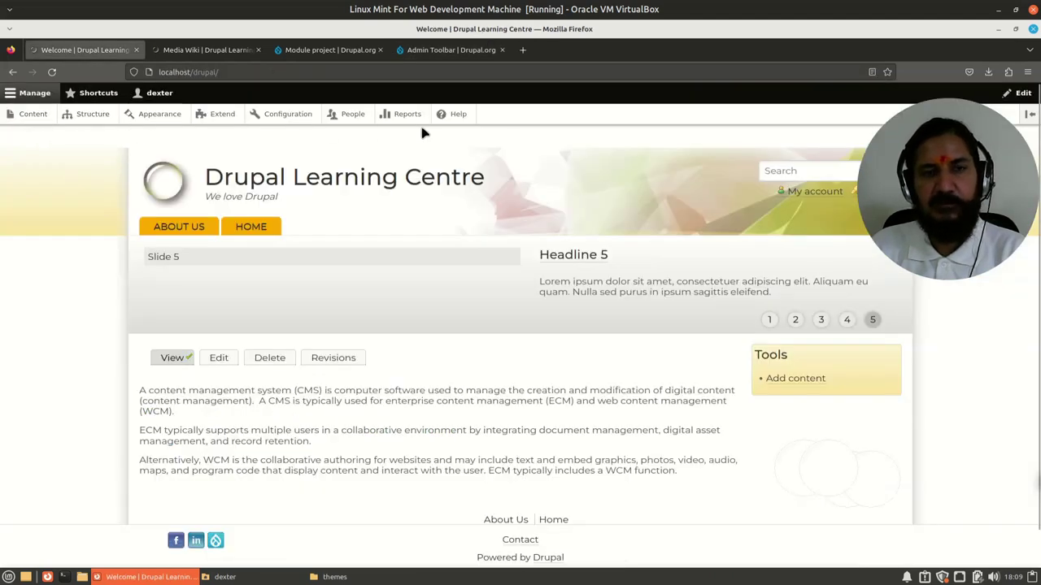
click(1030, 115)
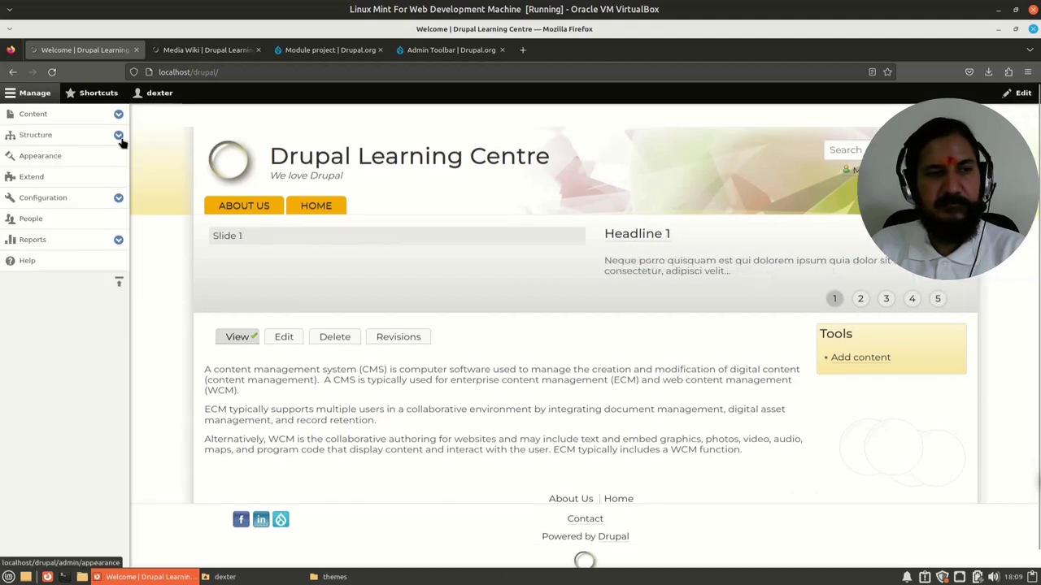
click(118, 137)
click(117, 257)
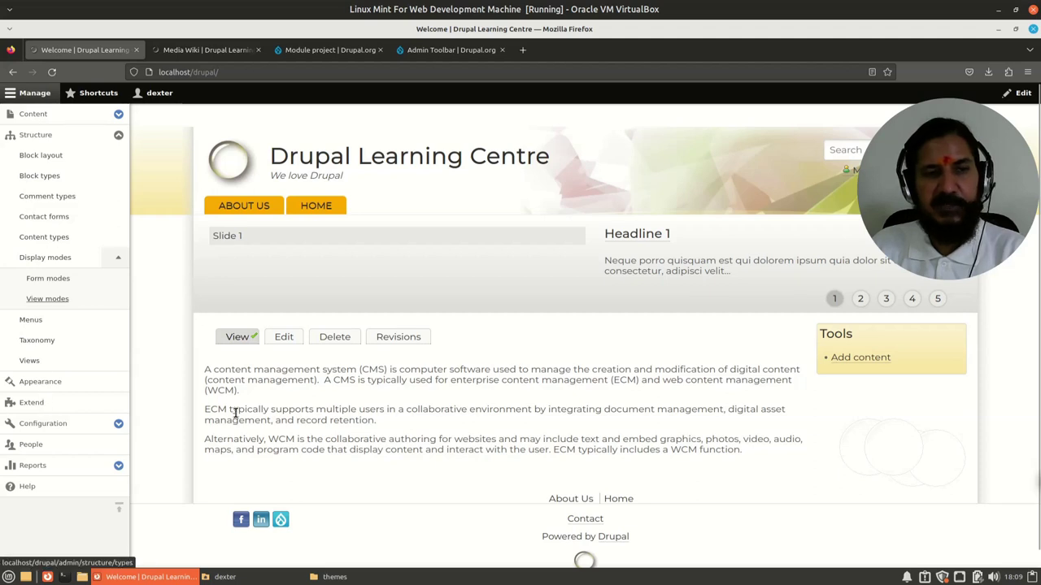
click(119, 508)
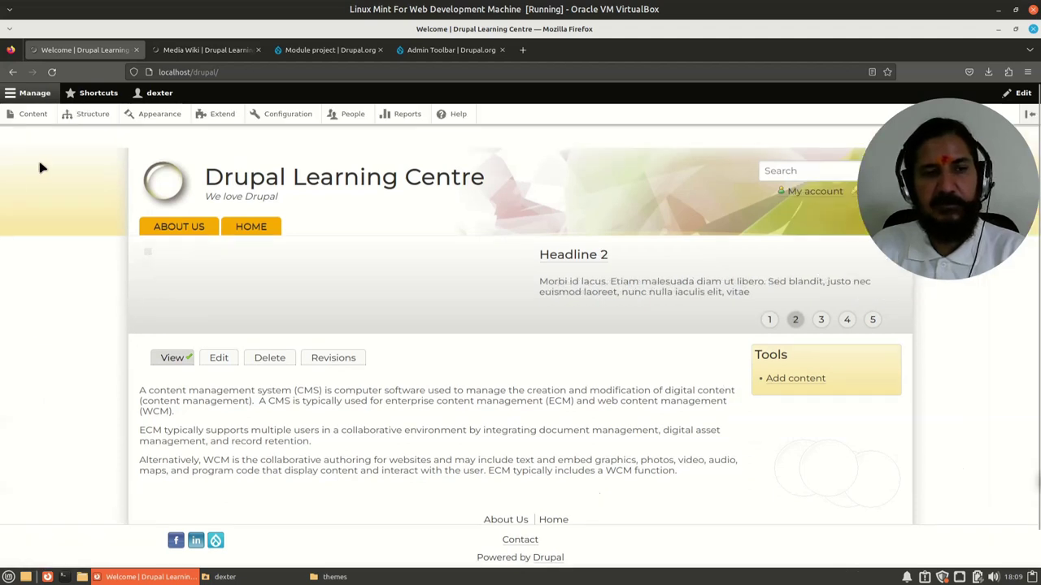
click(289, 115)
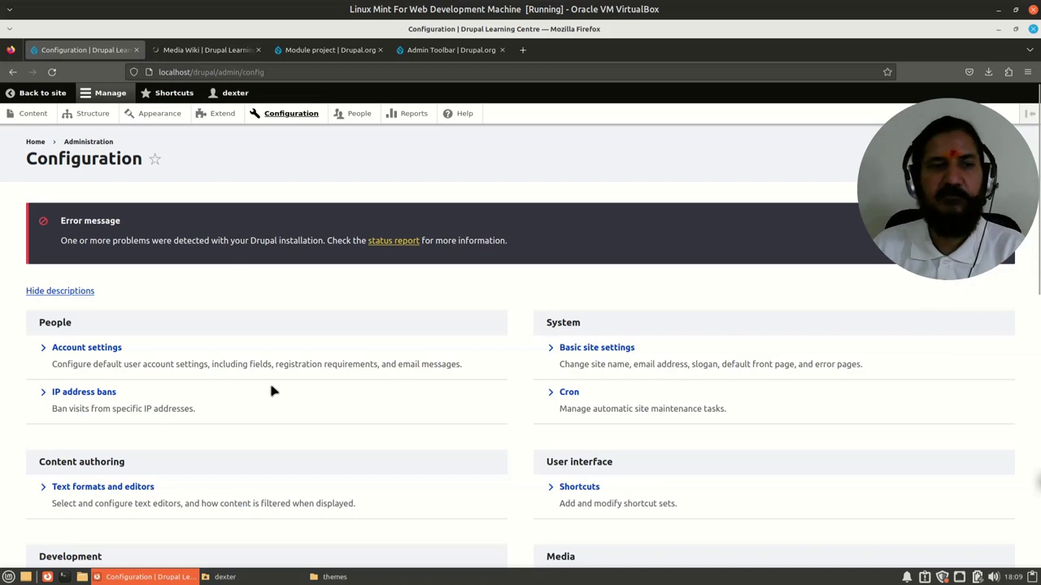
click(27, 94)
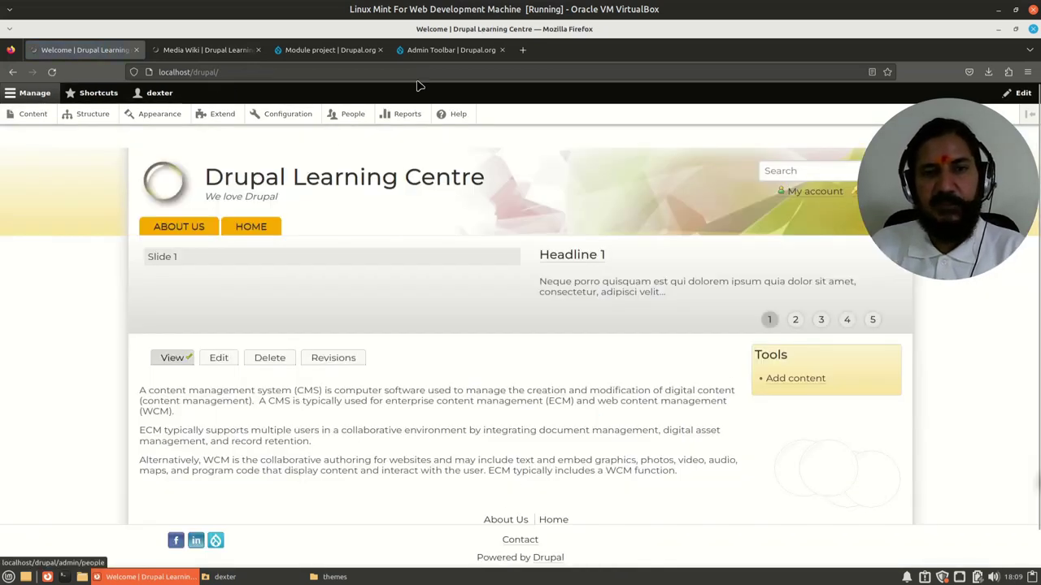
Read the Admin Toolbar project page from the drop-down menu preview through the usage and sub-modules sections.
click(430, 51)
scroll(454, 435, down, 3)
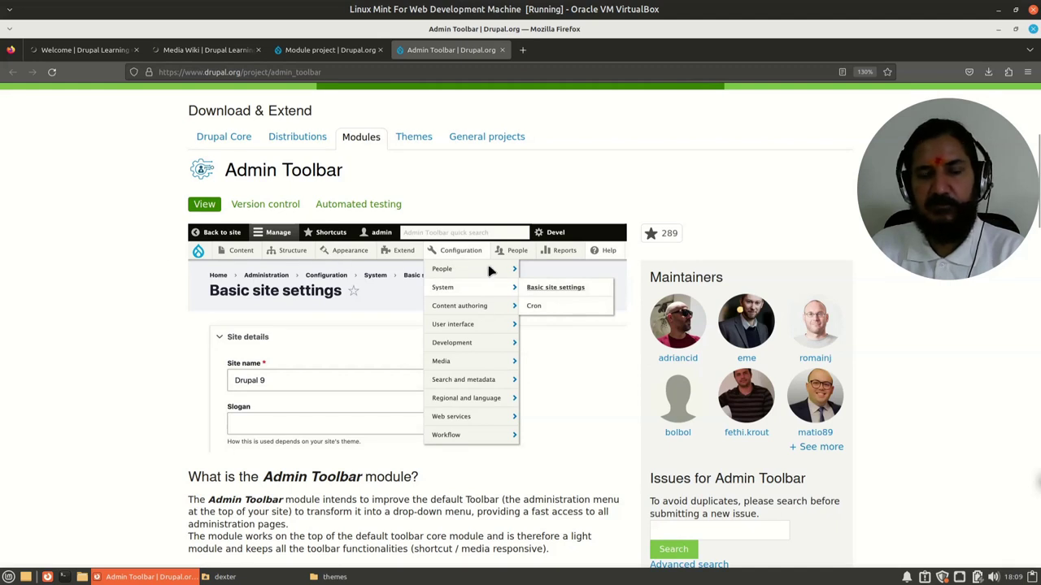
scroll(538, 468, down, 1)
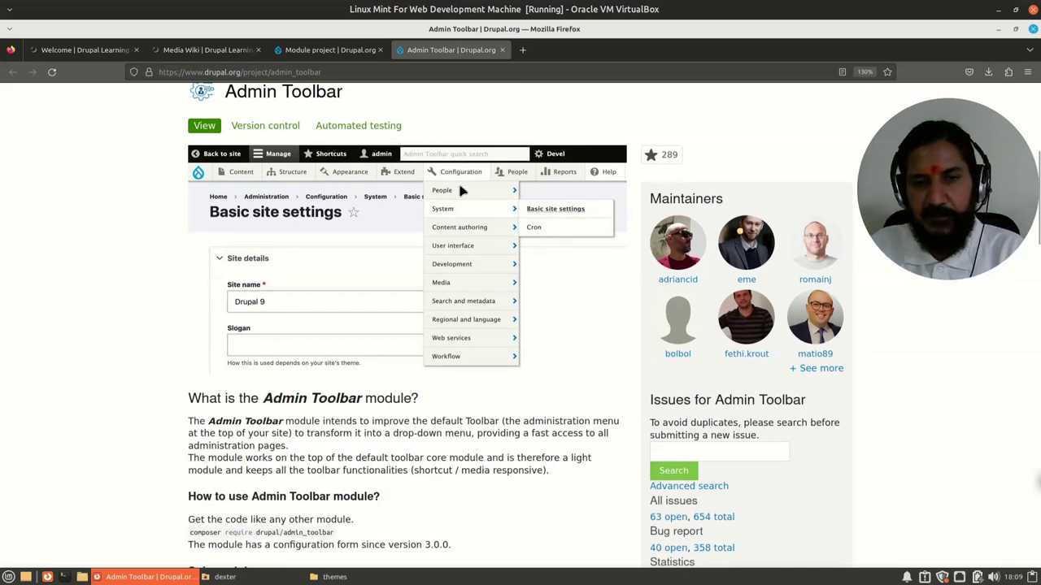
scroll(491, 482, down, 3)
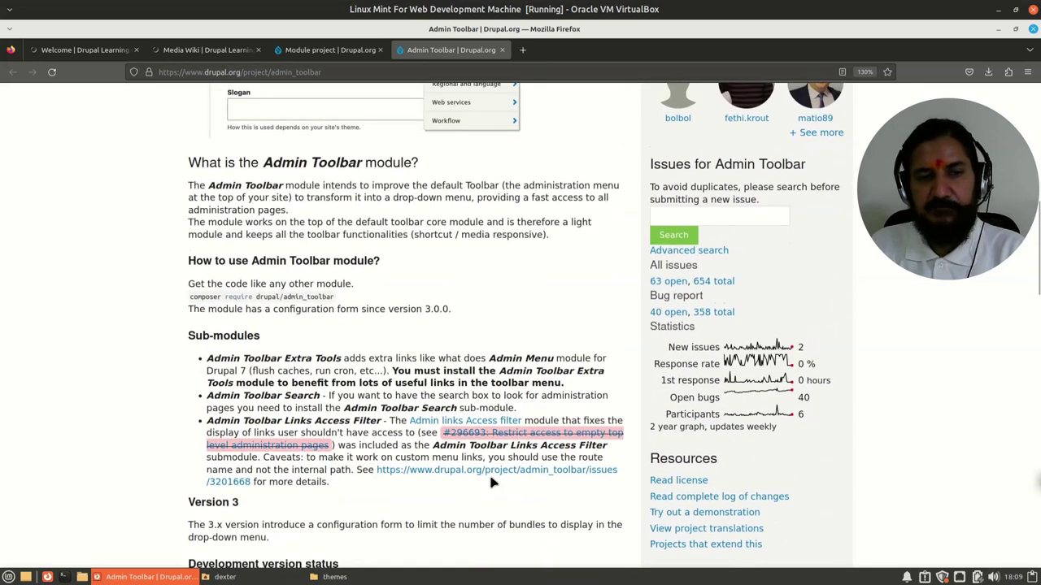
scroll(491, 482, up, 4)
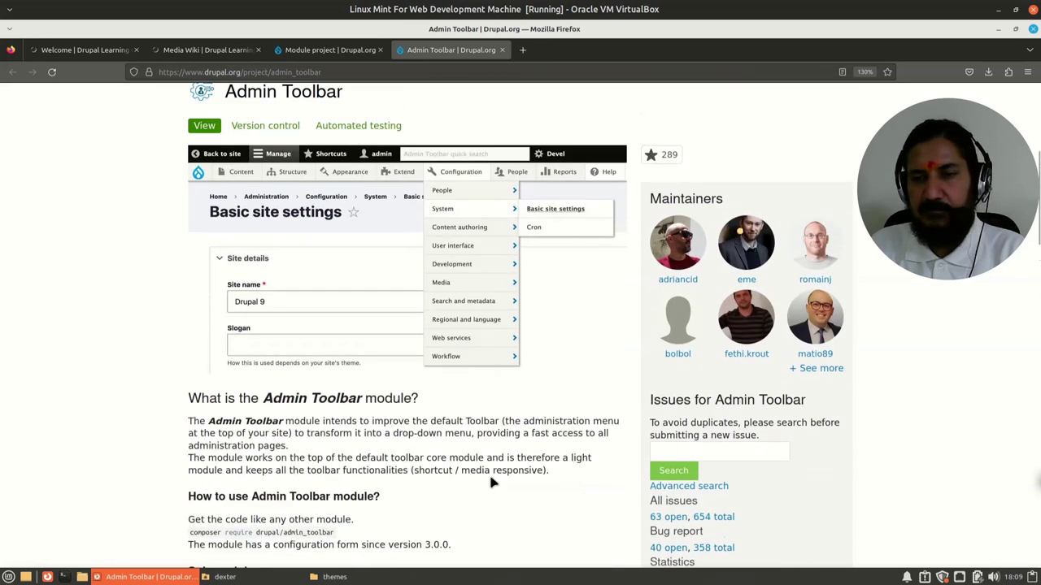
scroll(588, 479, down, 5)
scroll(587, 477, up, 4)
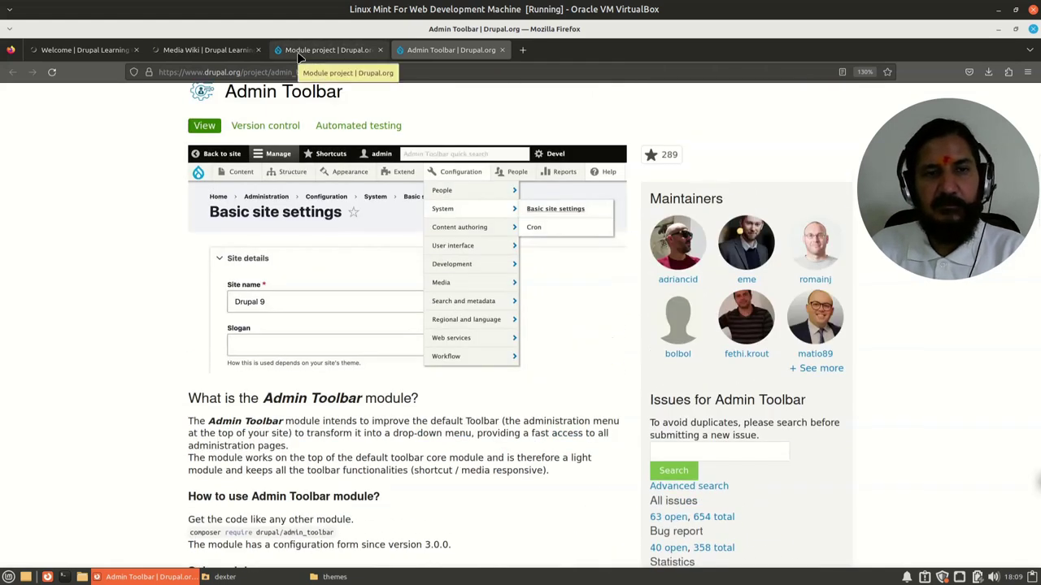
Open the local Drupal site's form for adding a new module, ready to enter a URL.
click(299, 54)
click(91, 50)
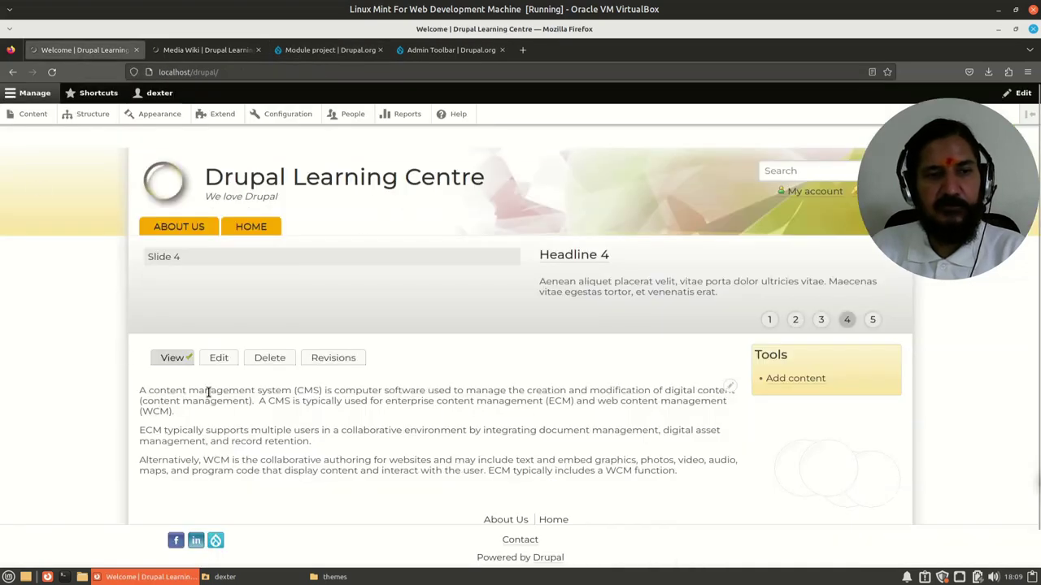
click(215, 113)
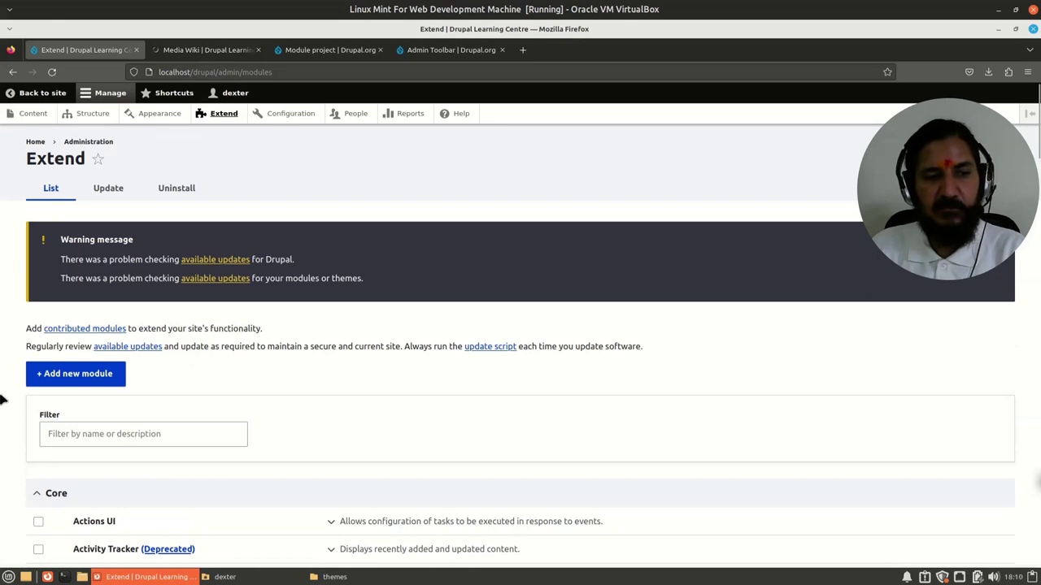
click(106, 375)
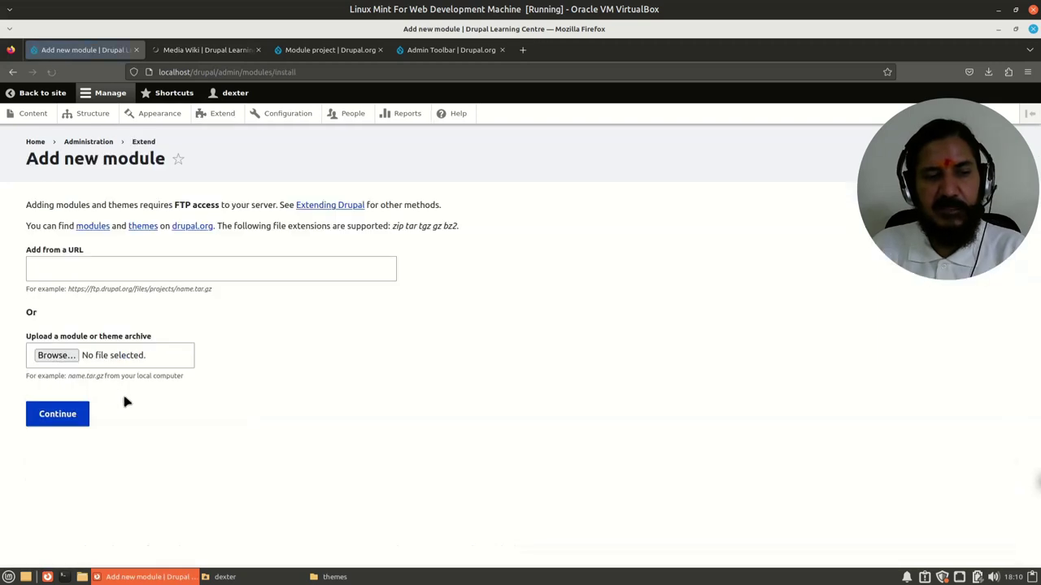
click(87, 271)
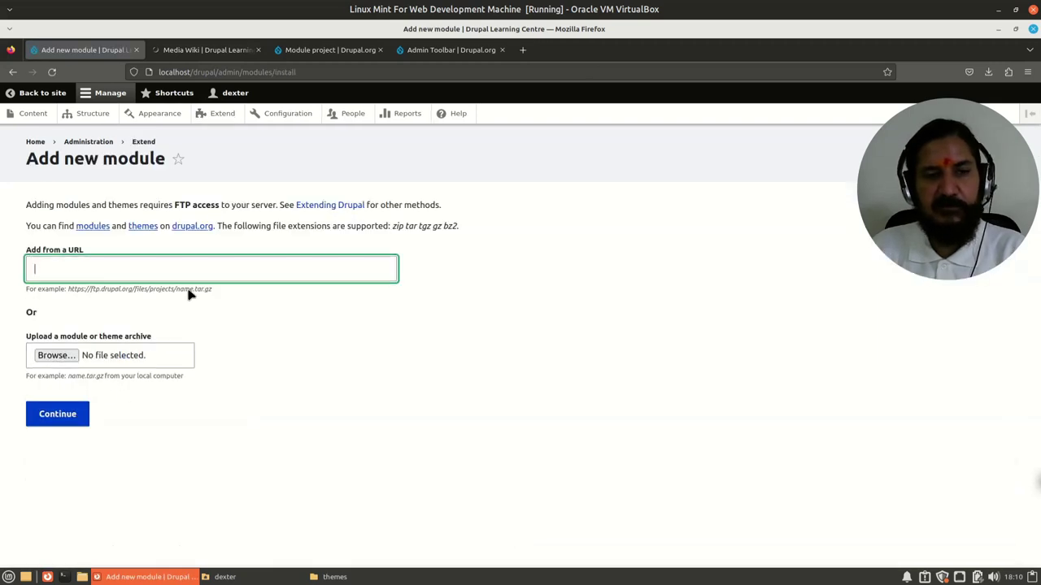
Open the Admin Toolbar 3.4.2 release page, copy the tar.gz download link and return to the local site's add-module form.
click(403, 49)
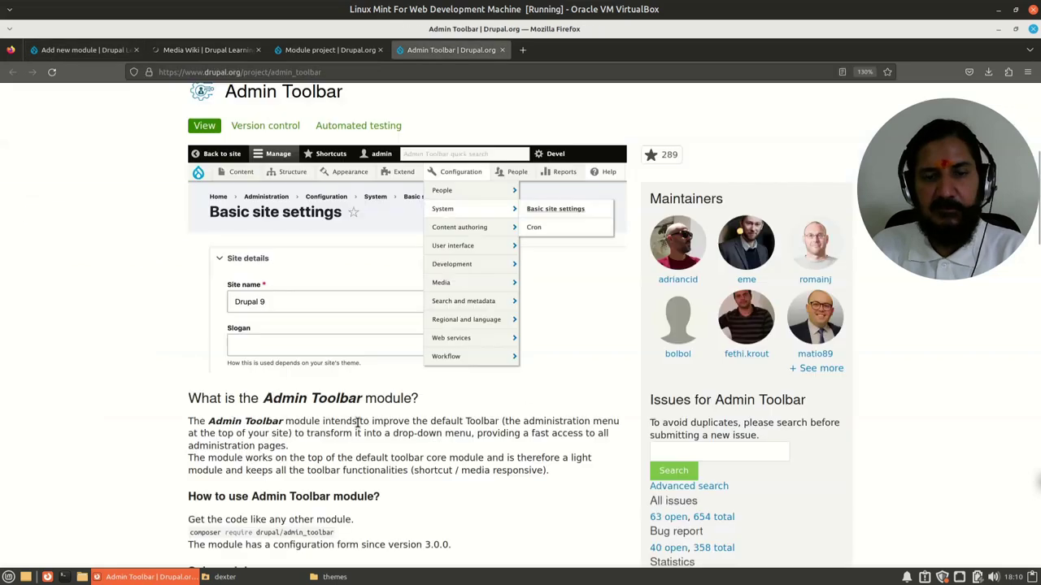
scroll(281, 514, down, 15)
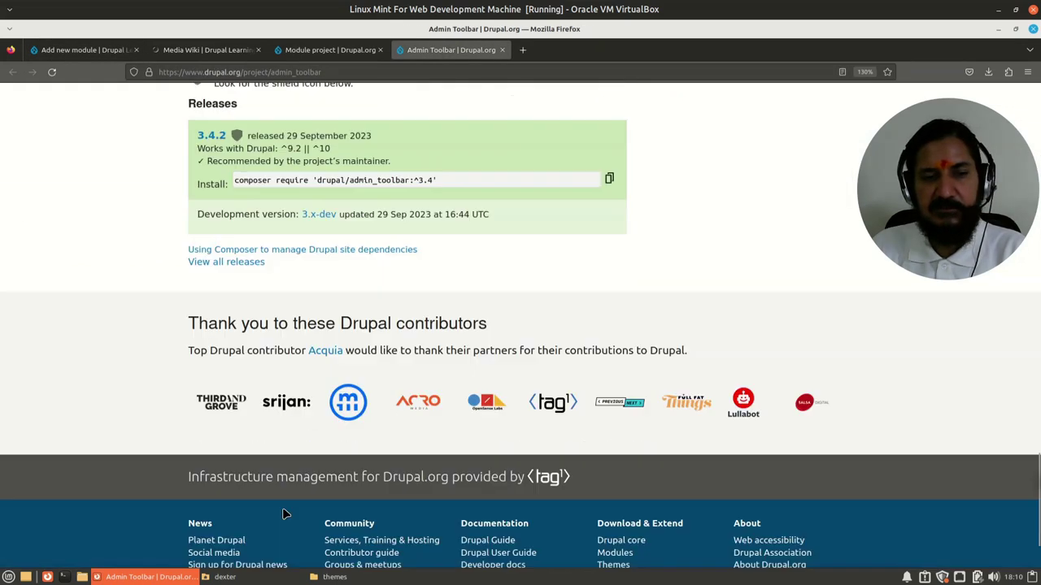
scroll(224, 398, up, 2)
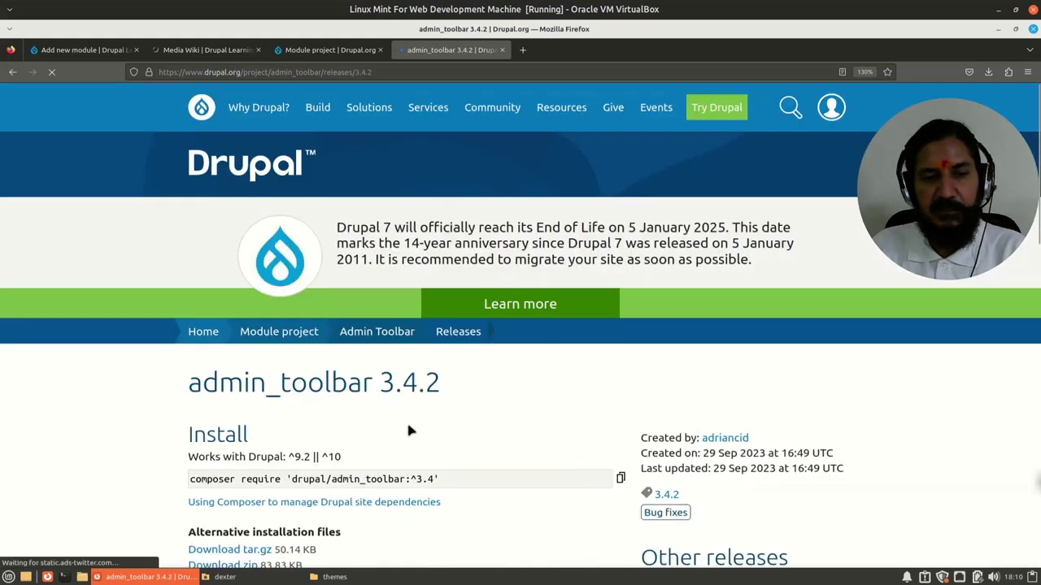
scroll(405, 419, down, 2)
right_click(262, 471)
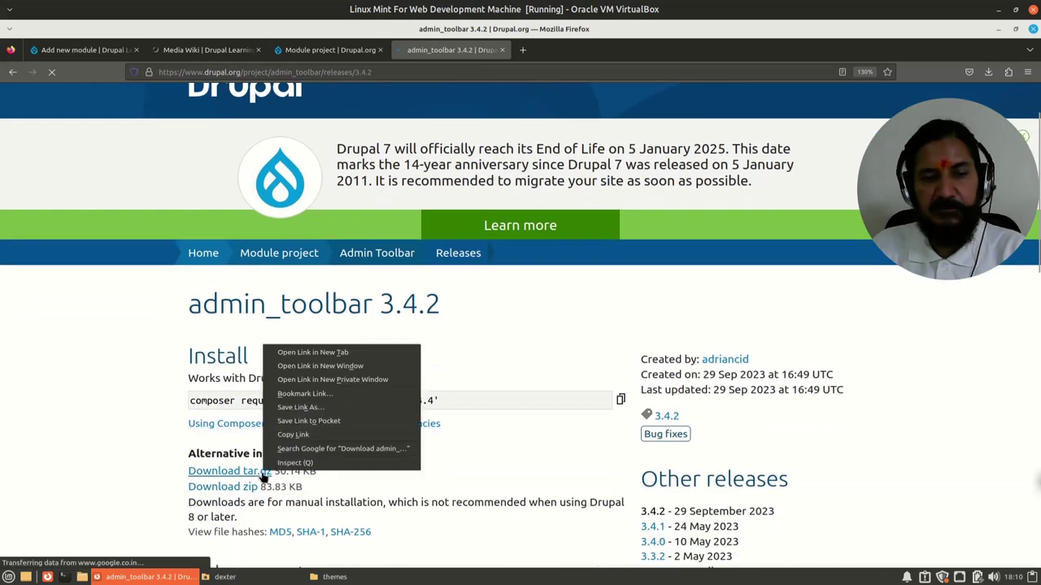
click(293, 434)
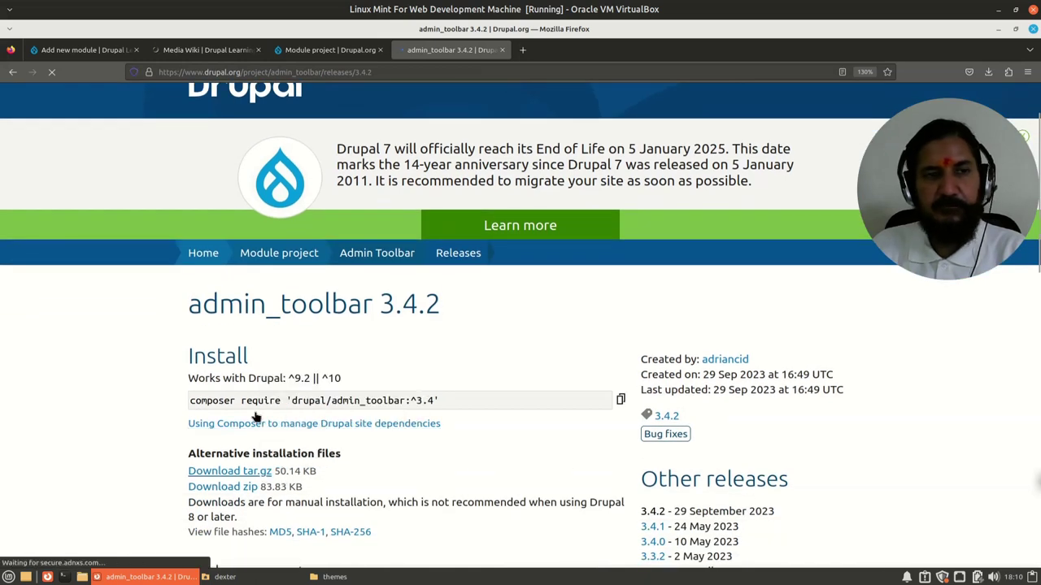
click(81, 50)
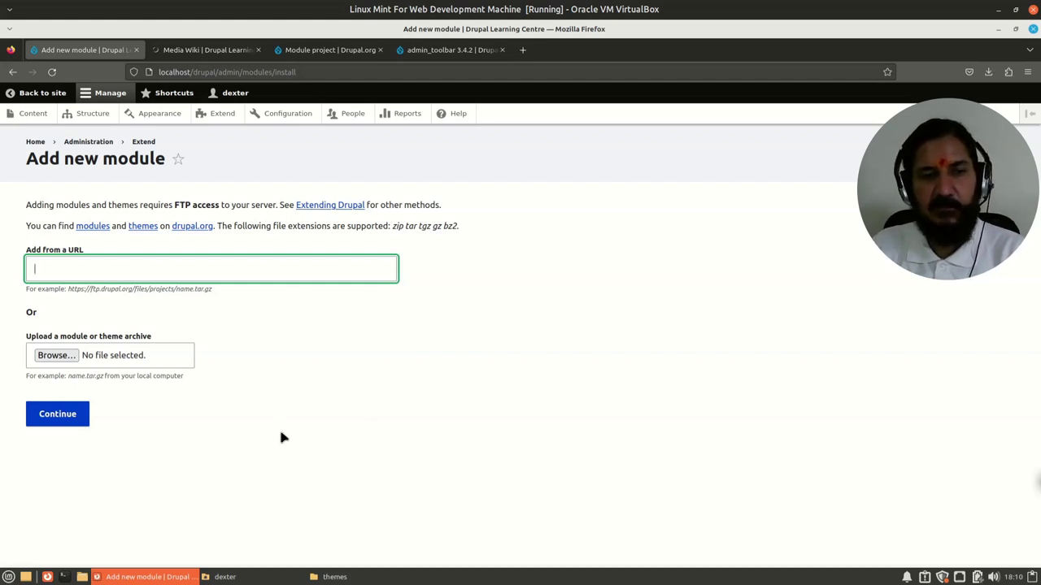
click(451, 49)
scroll(406, 349, down, 2)
right_click(263, 319)
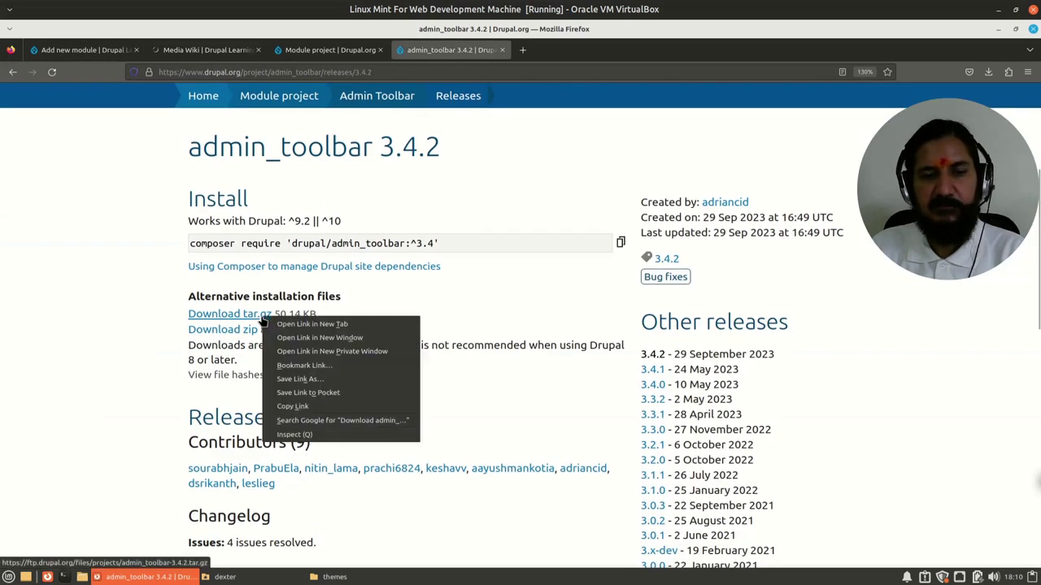
click(309, 415)
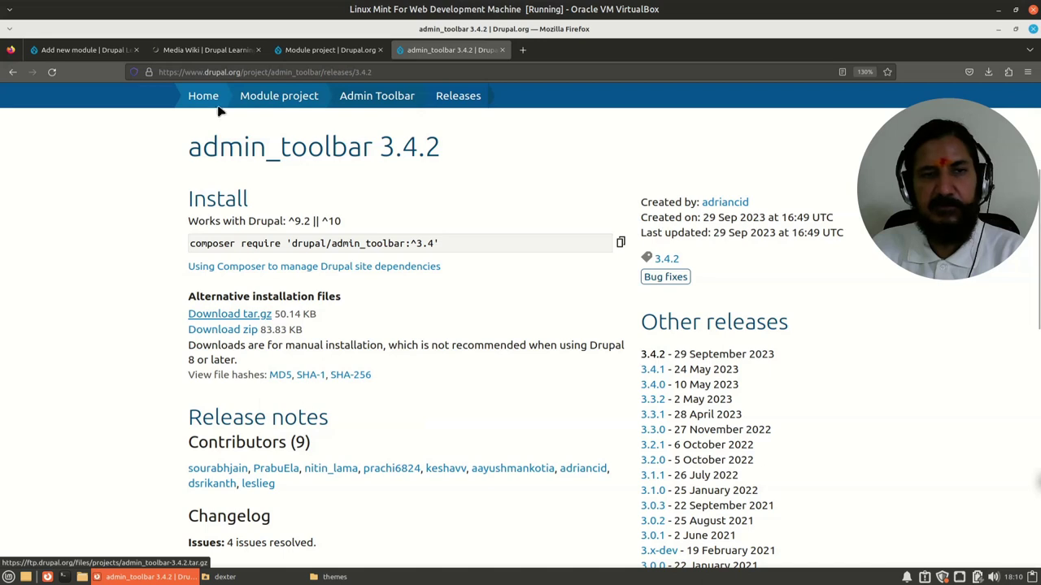
click(82, 50)
text(https://ftp.drupal.org/files/projects/admin_toolbar-3.4.2.tar.gz)
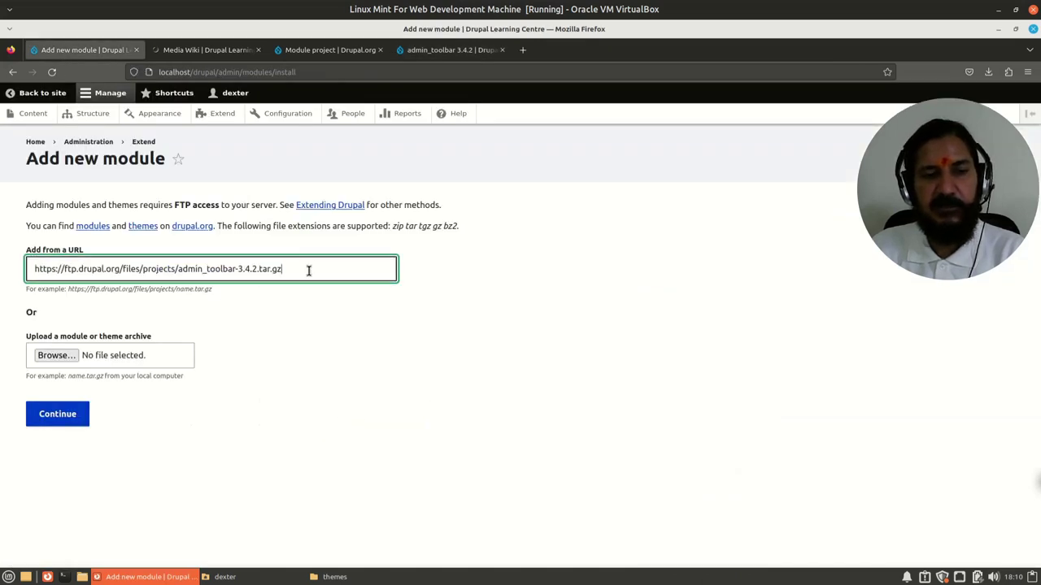
Clear the URL from the add-module form and download the admin_toolbar 3.4.2 tar.gz archive from its Drupal.org release page.
drag(308, 271, 3, 256)
key(BackSpace)
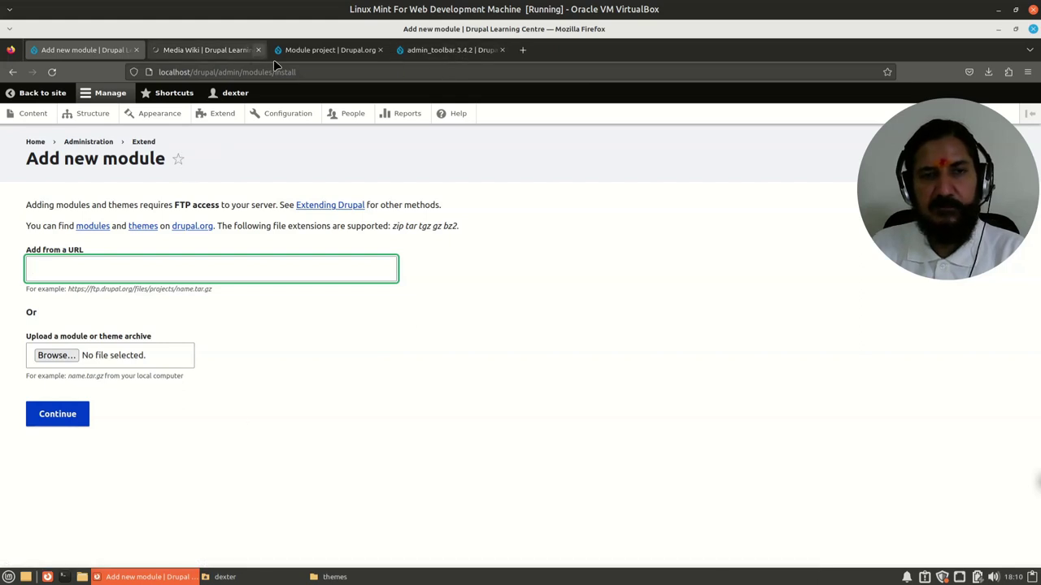
click(451, 50)
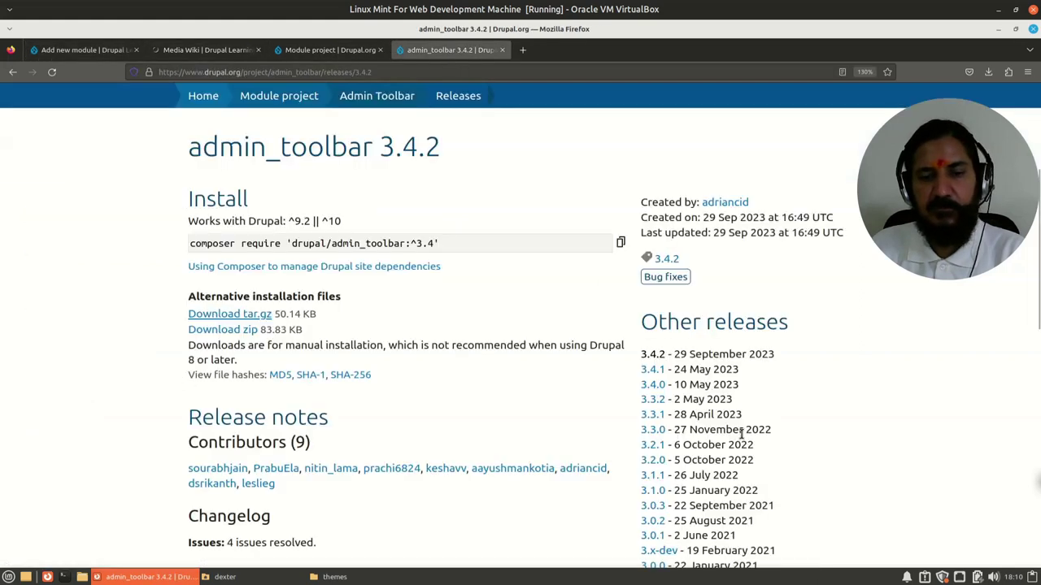
click(220, 317)
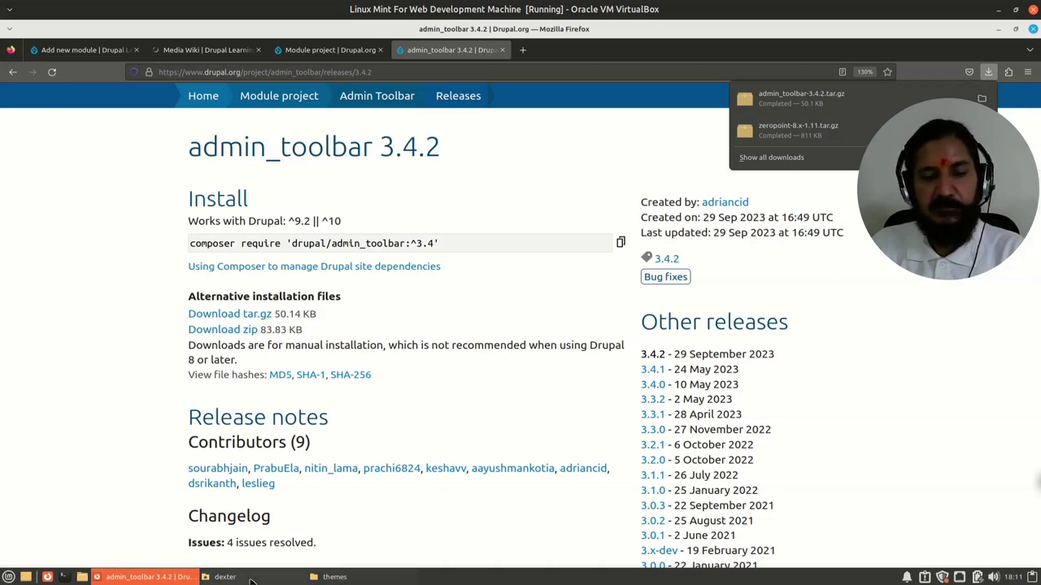
Switch to the file manager, view the site's modules folder and return to /var/www/html/drupal.
click(346, 577)
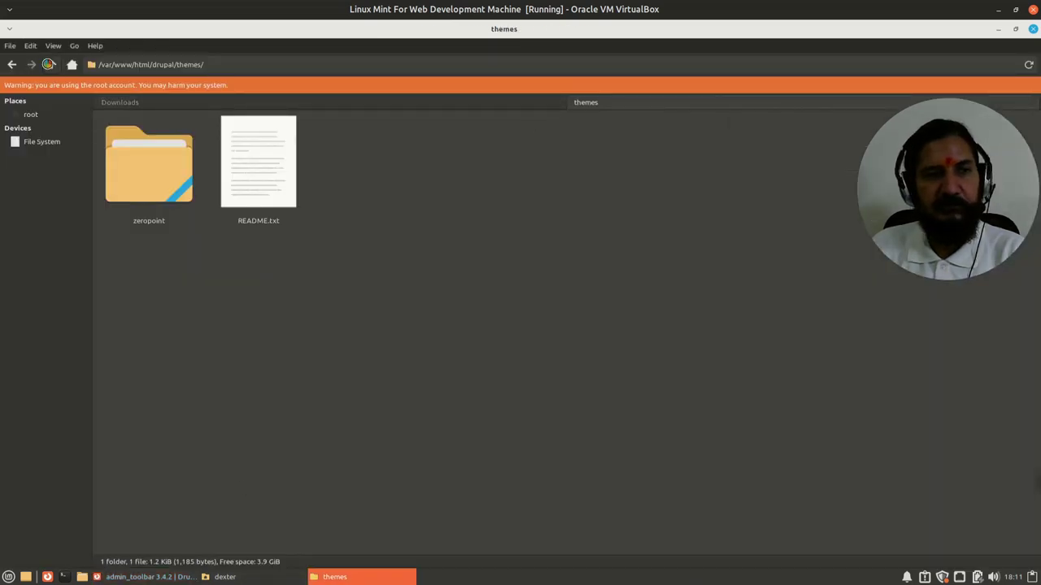
click(52, 64)
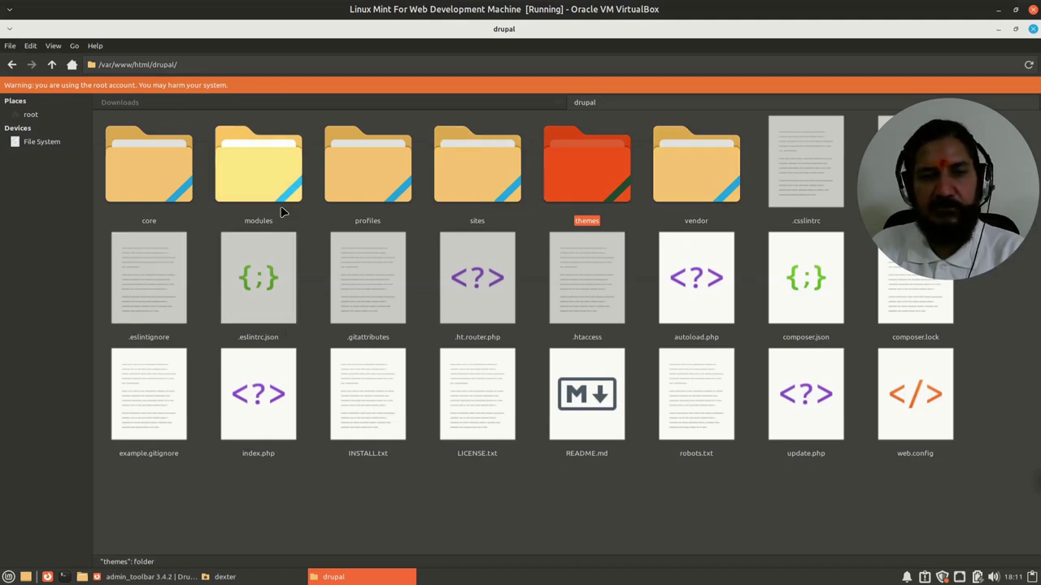
click(286, 178)
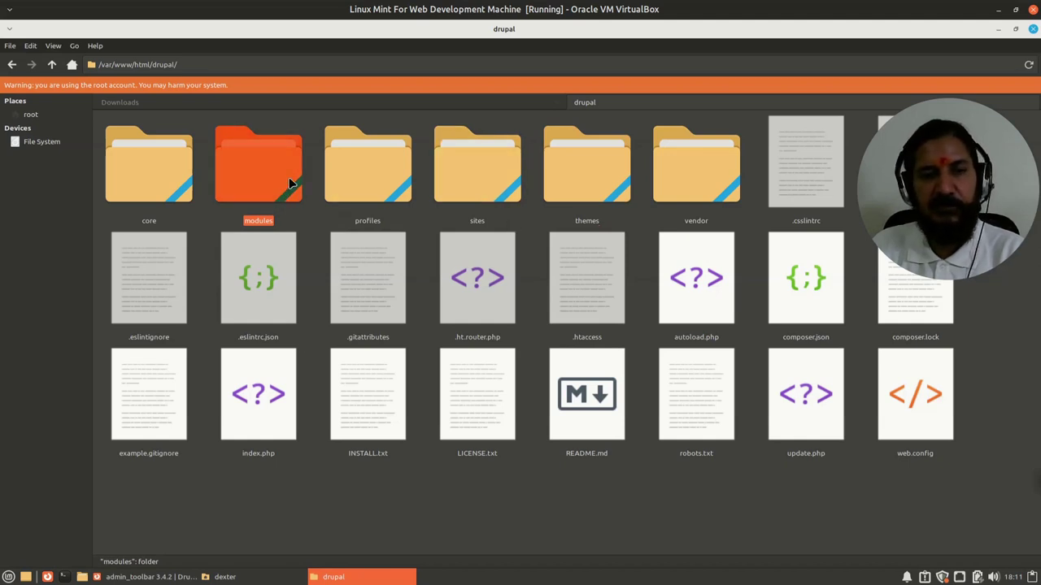
double_click(290, 183)
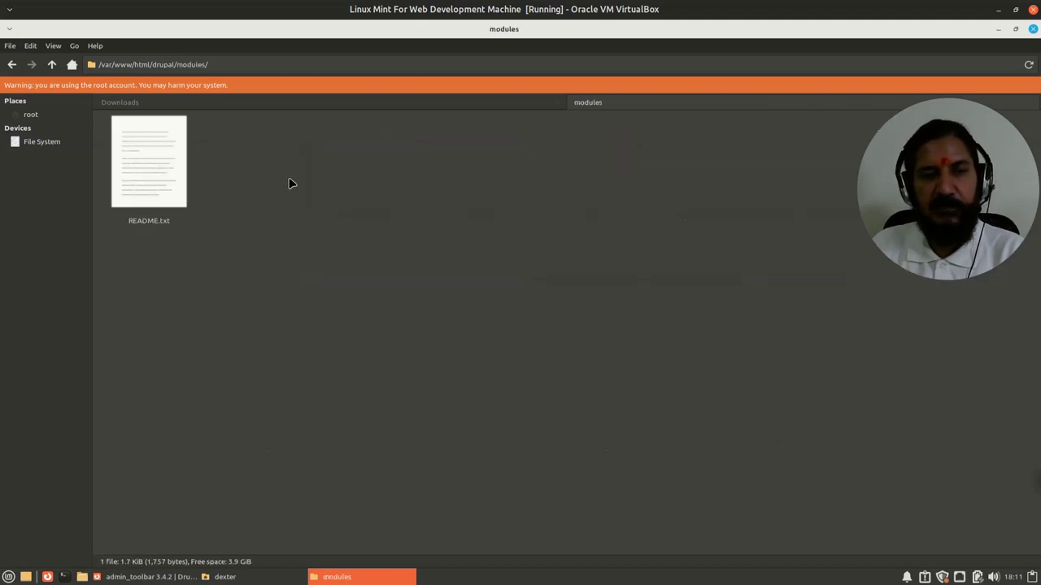
click(50, 65)
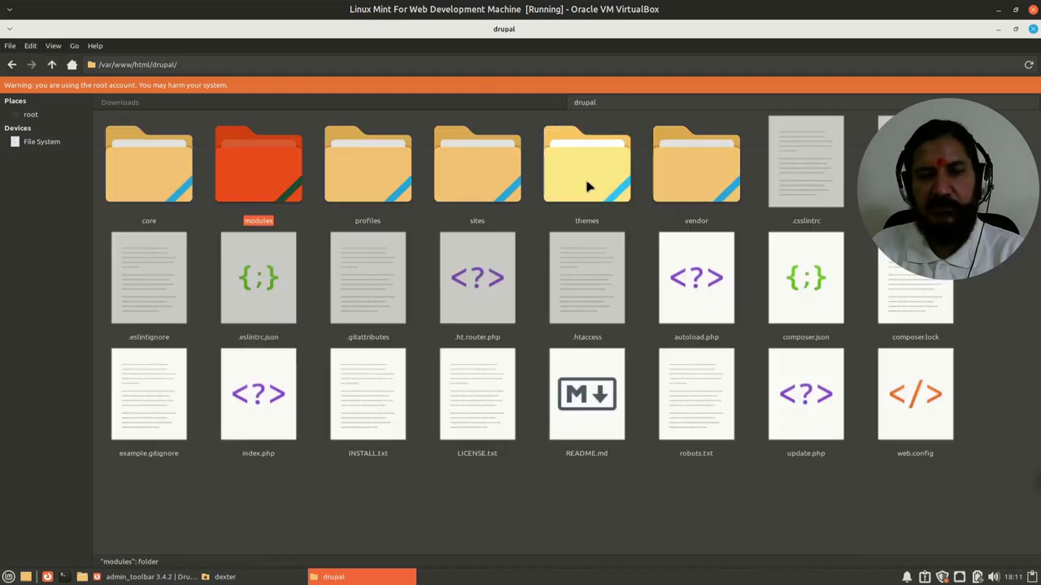
Examine the core modules folder at /var/www/html/drupal/core/modules and go back up to the drupal folder.
double_click(143, 193)
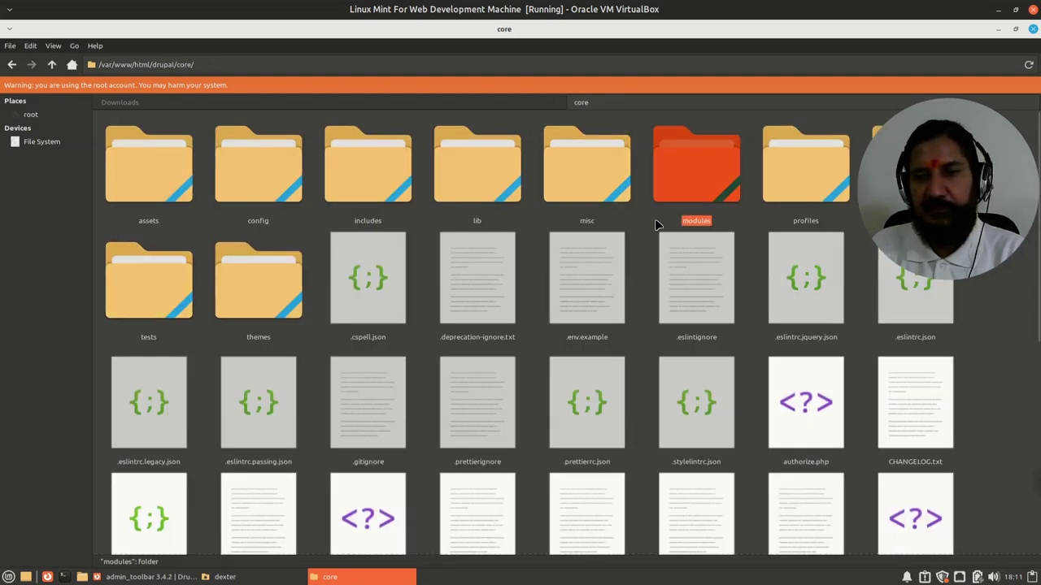
double_click(708, 184)
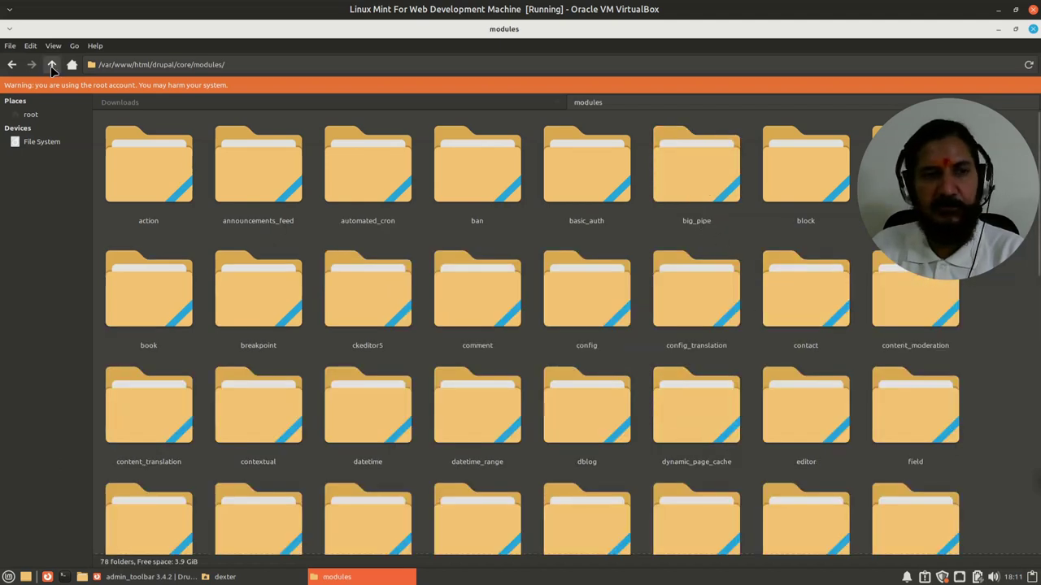
click(51, 65)
click(51, 65)
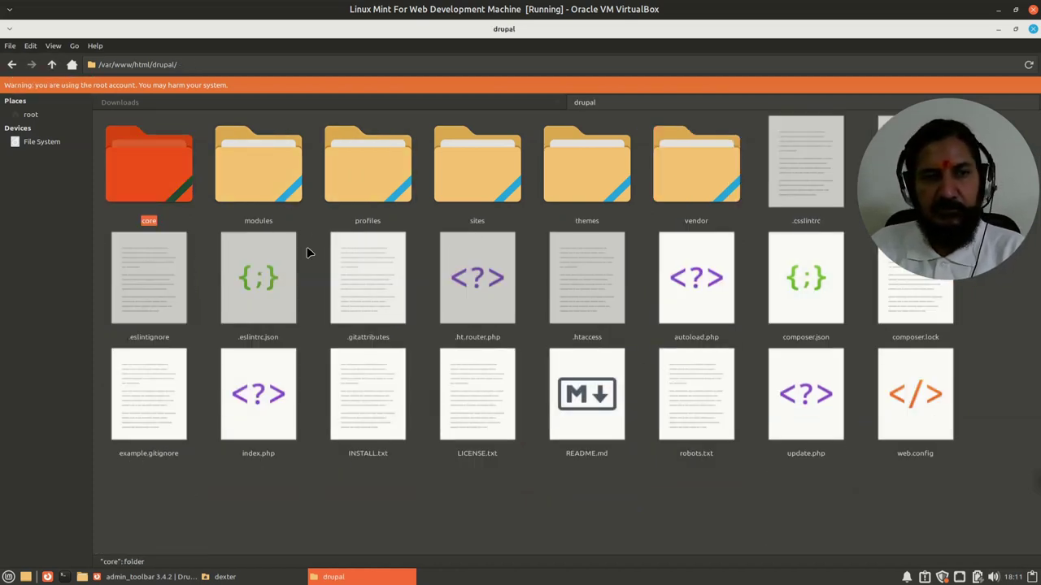
Copy admin_toolbar-3.4.2.tar.gz from the Downloads folder into /var/www/html/drupal/modules.
click(238, 109)
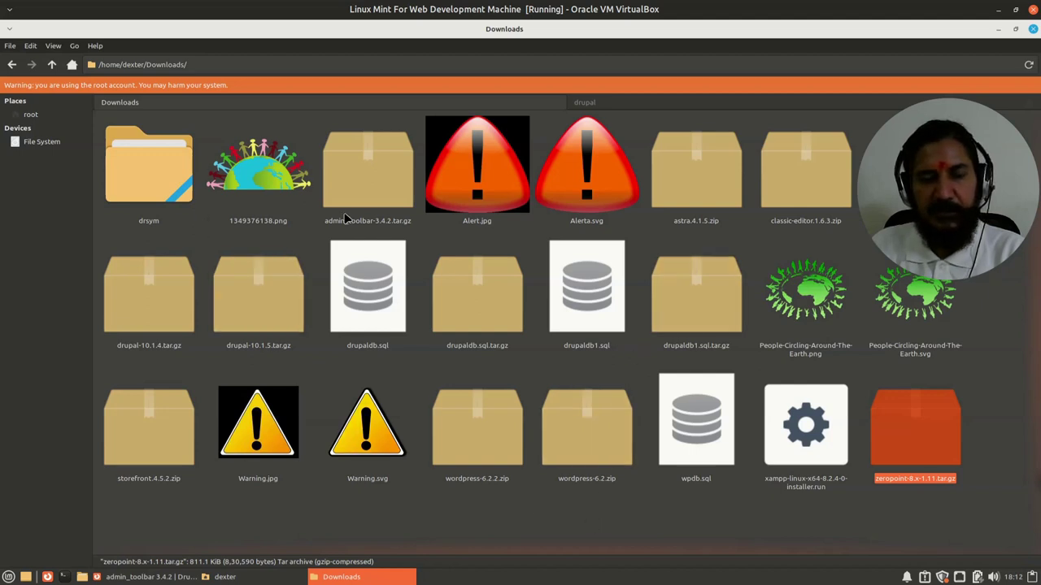
click(379, 190)
right_click(379, 190)
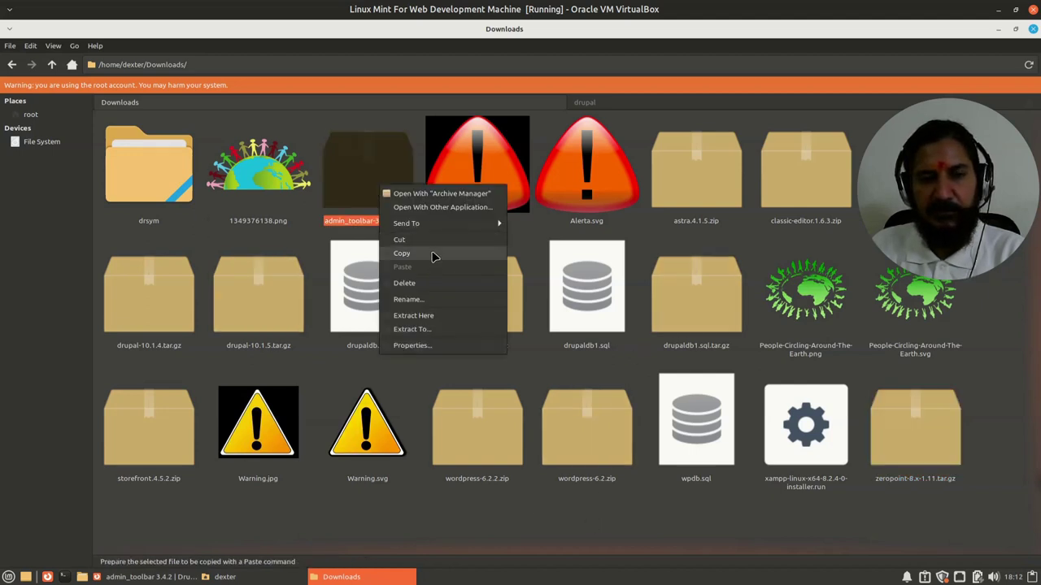
click(399, 256)
click(590, 103)
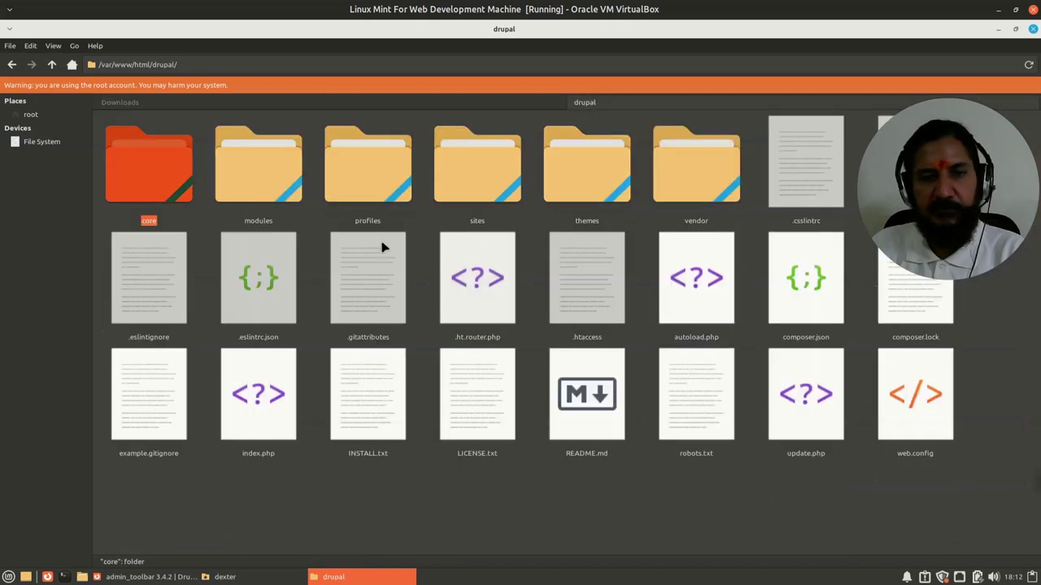
click(272, 189)
double_click(273, 187)
right_click(280, 203)
click(329, 241)
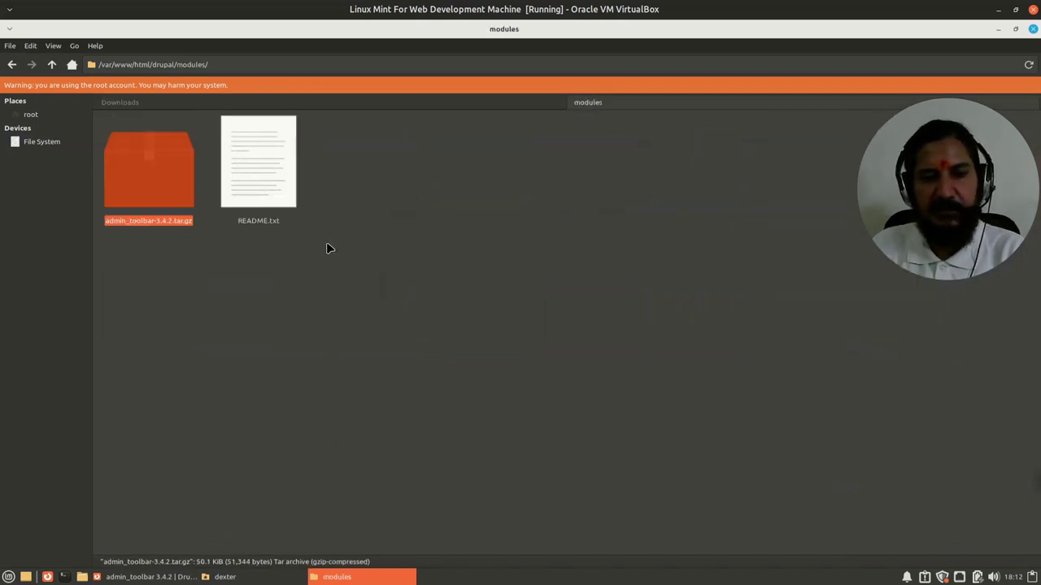
Extract the admin_toolbar-3.4.2.tar.gz archive in place inside the modules folder.
click(324, 315)
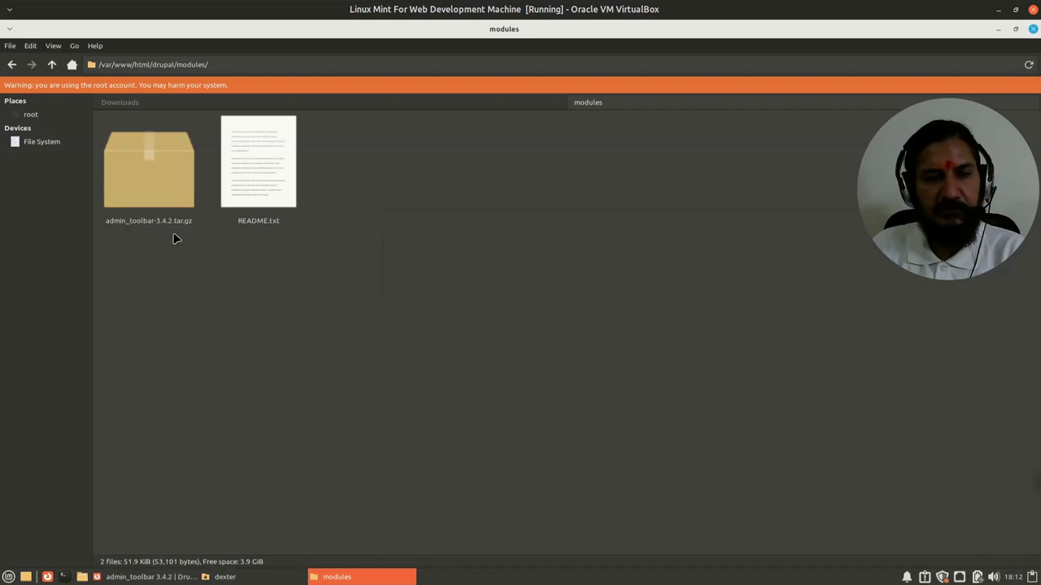
right_click(168, 175)
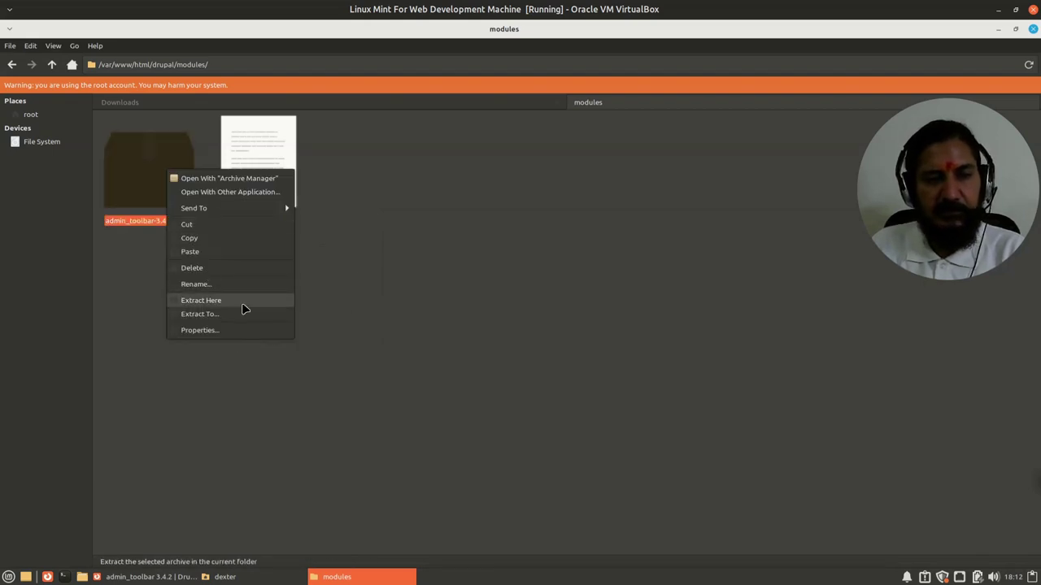
click(242, 302)
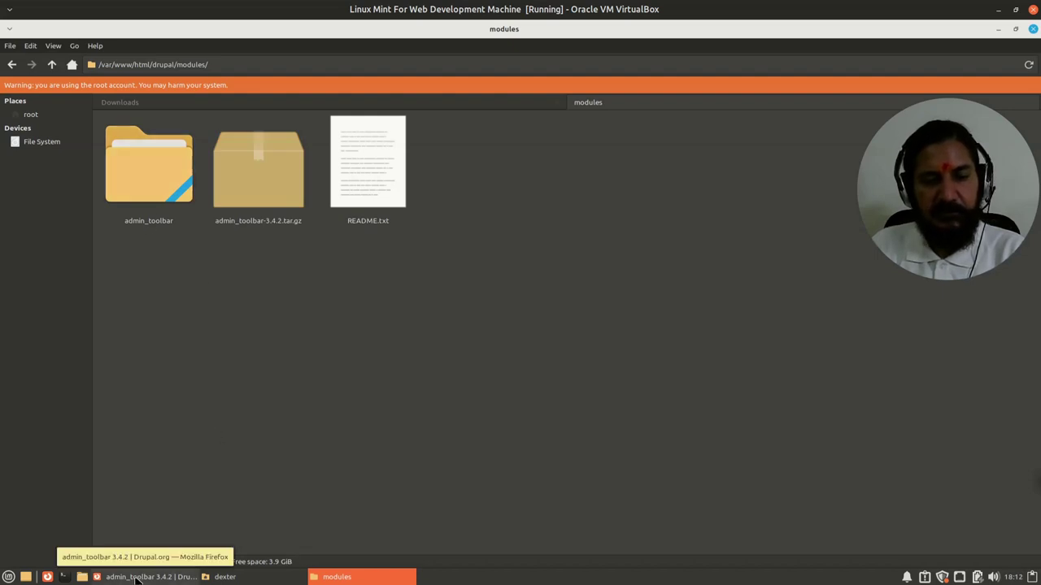
Switch back to the browser and open the local Drupal site's Extend page with the module list.
click(137, 577)
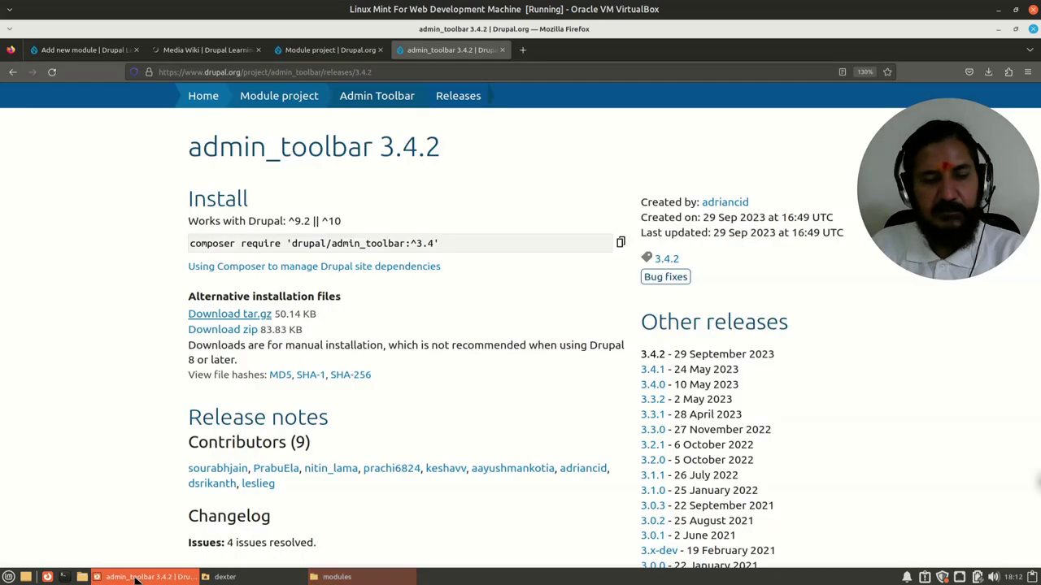
click(82, 51)
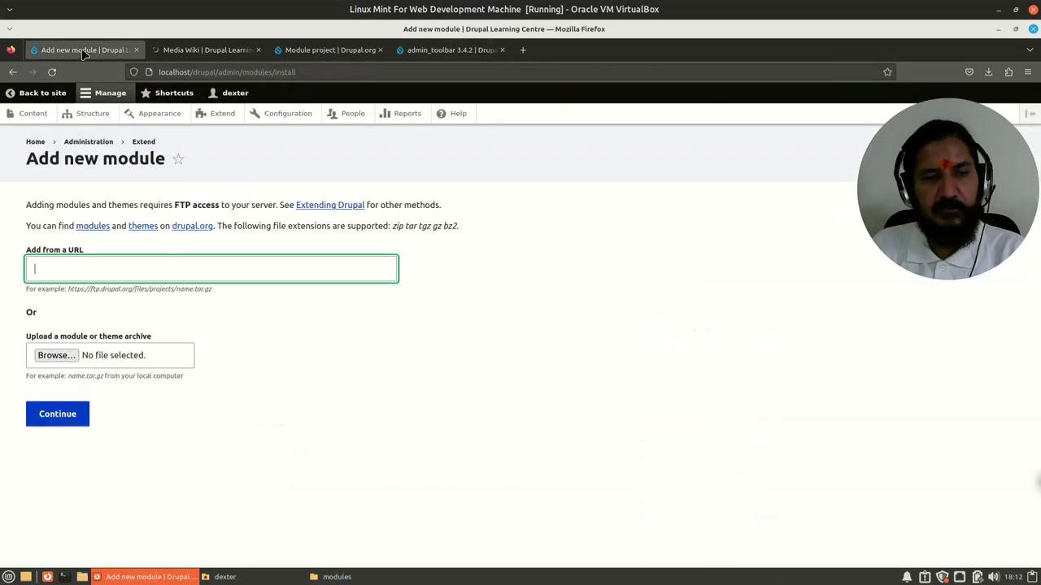
click(144, 142)
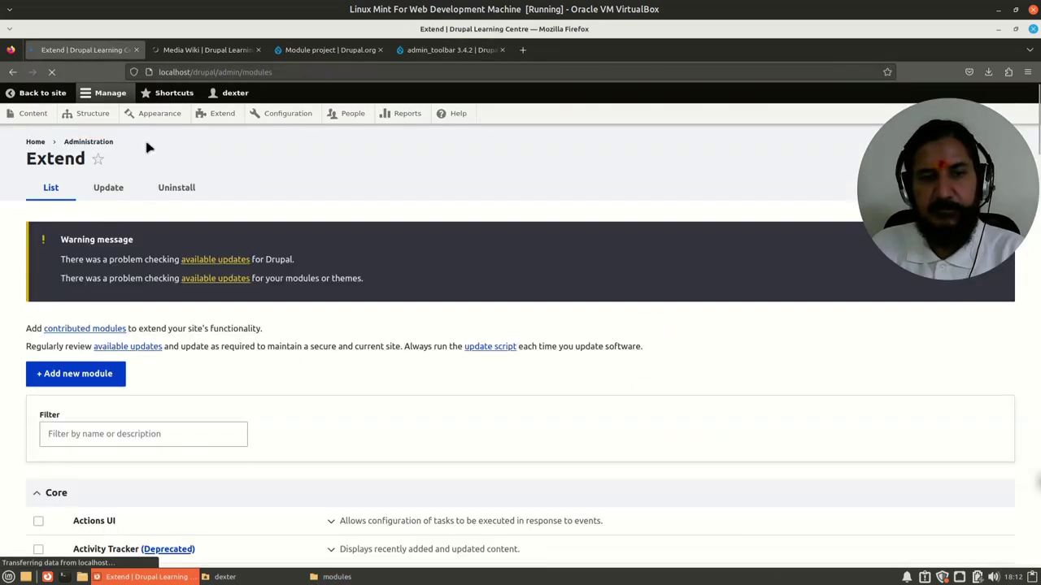
Collapse the Core, Administration, Core (Experimental), Field types, Migration, Multilingual and Web services groups in the module list.
scroll(46, 392, down, 3)
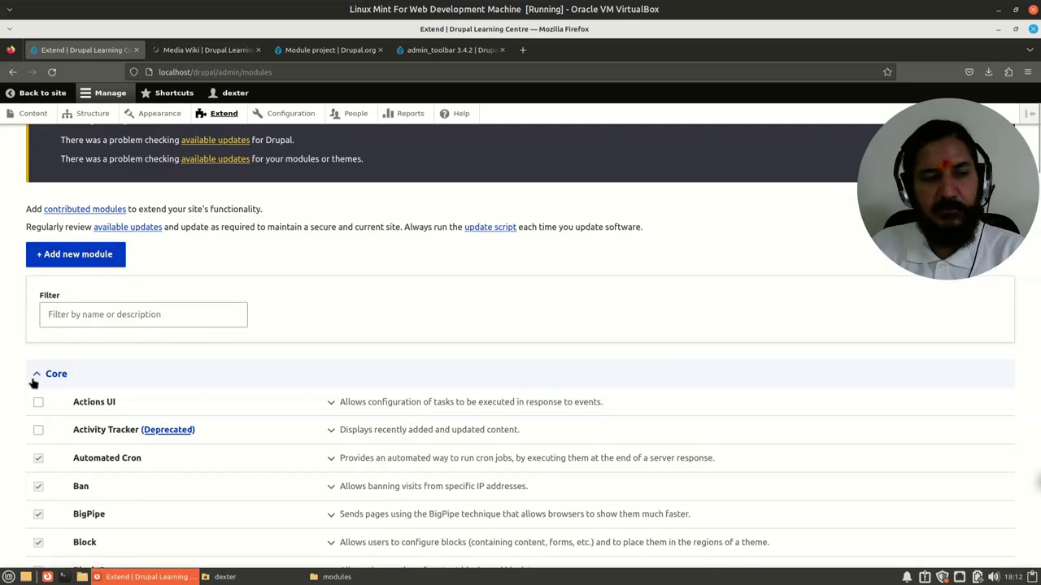
click(38, 376)
click(34, 420)
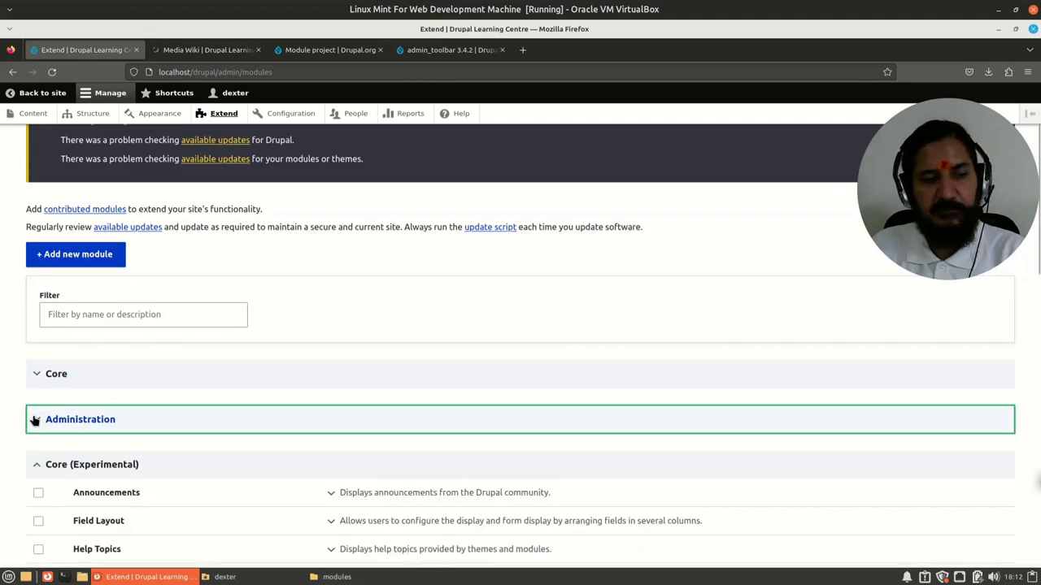
scroll(36, 366, down, 3)
click(37, 347)
scroll(39, 348, down, 2)
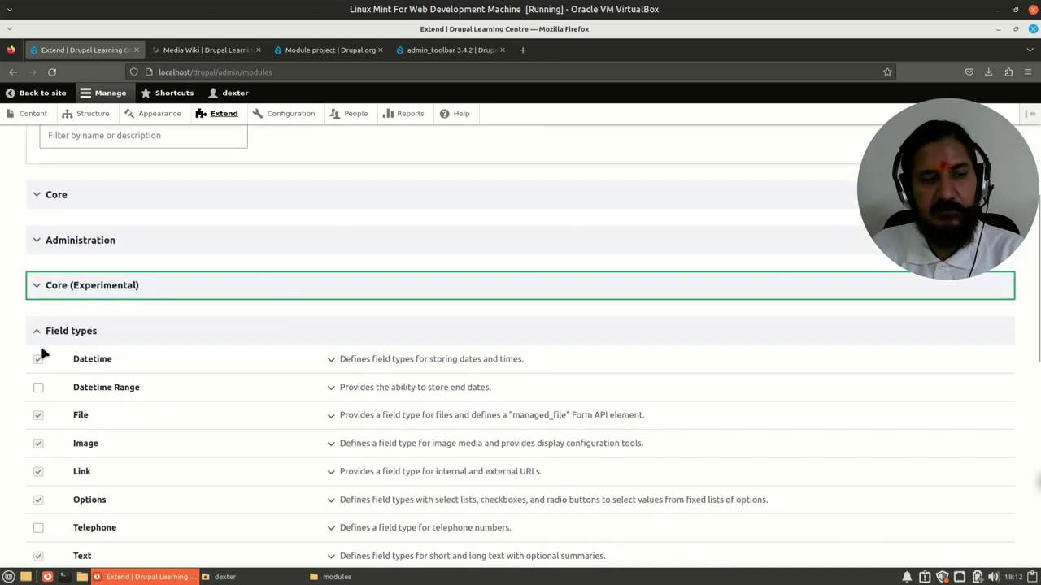
click(37, 335)
scroll(203, 416, down, 3)
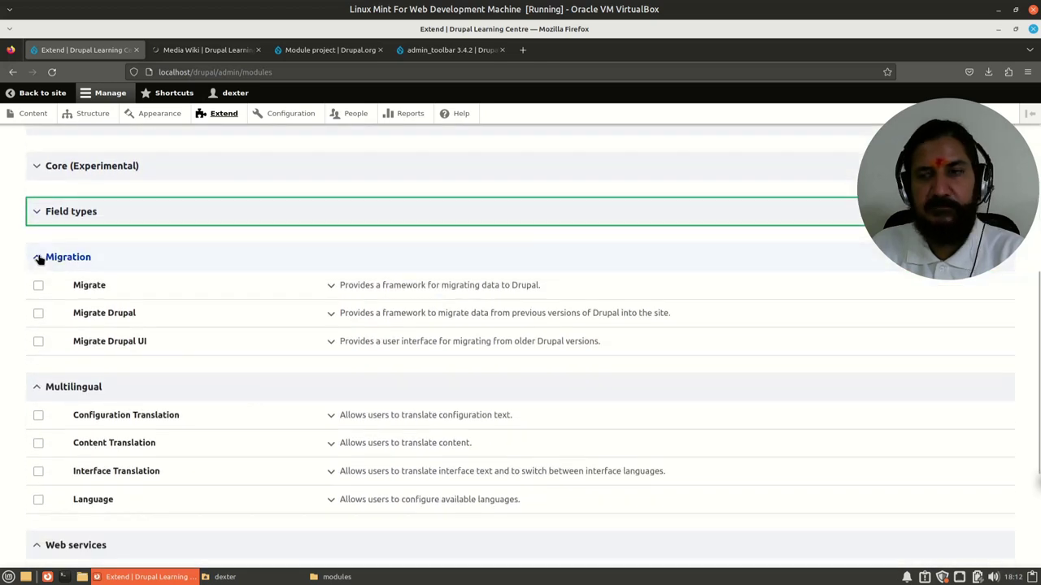
click(39, 258)
click(39, 303)
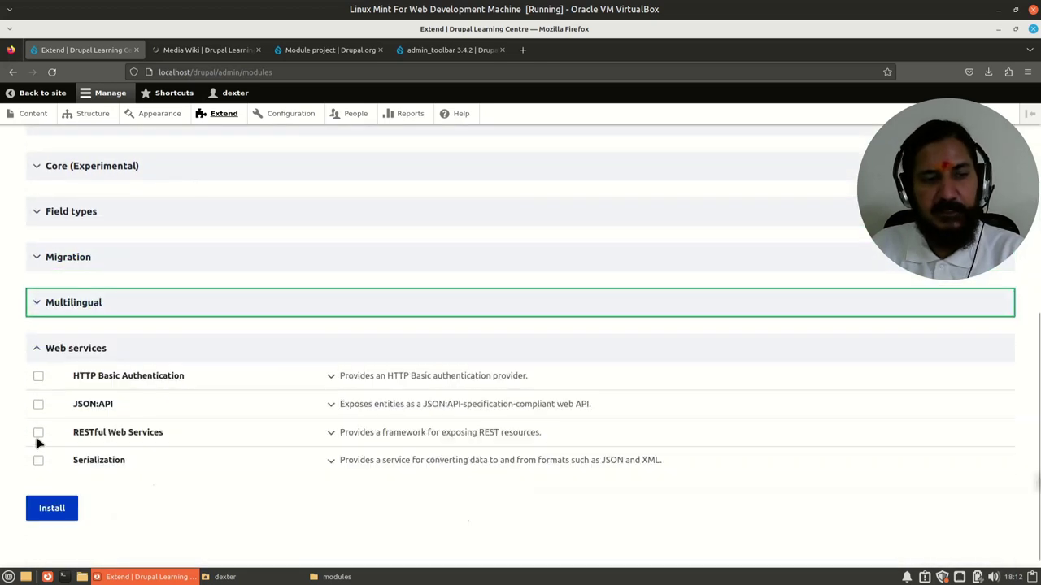
click(37, 349)
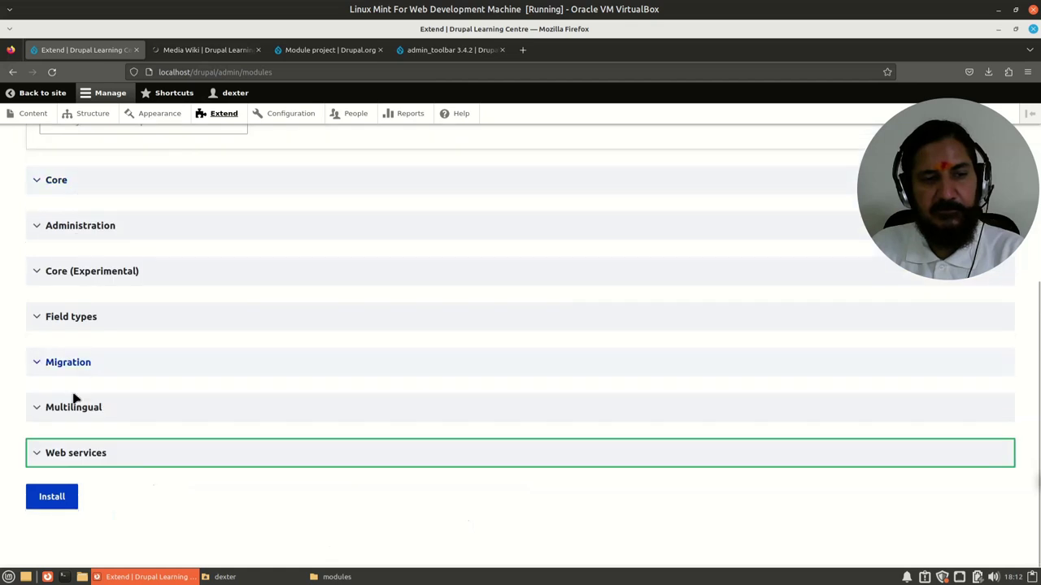
Review the collapsed module groups and check the extracted files in the site's modules folder before returning to the module list.
scroll(460, 465, up, 3)
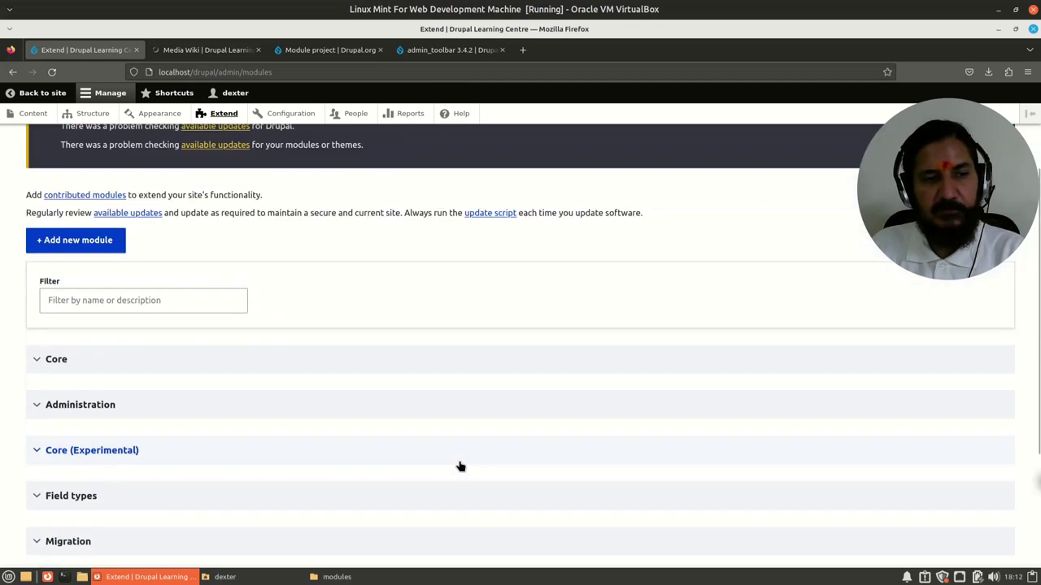
scroll(468, 461, down, 3)
scroll(472, 460, up, 2)
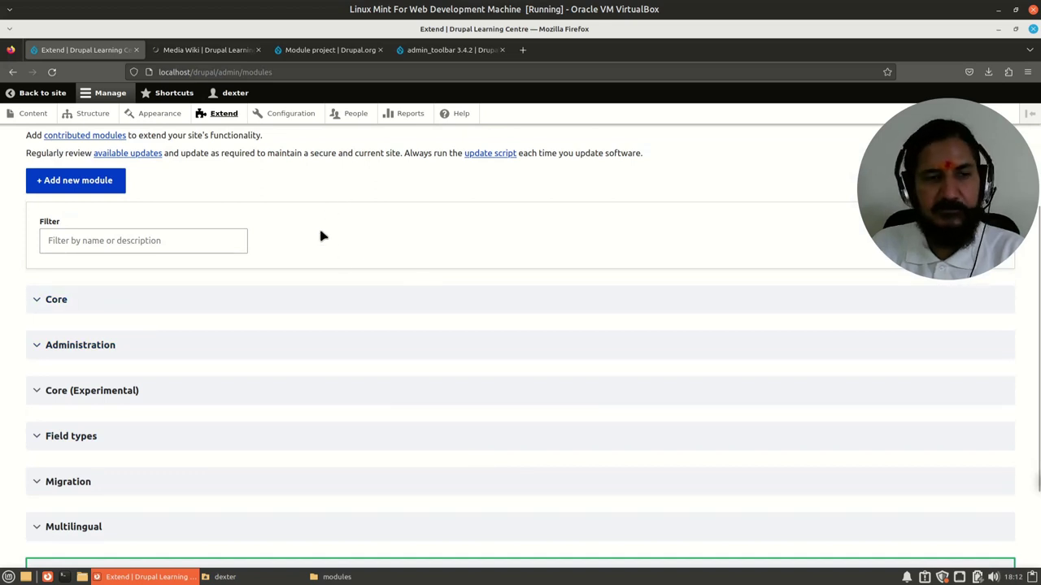
click(379, 577)
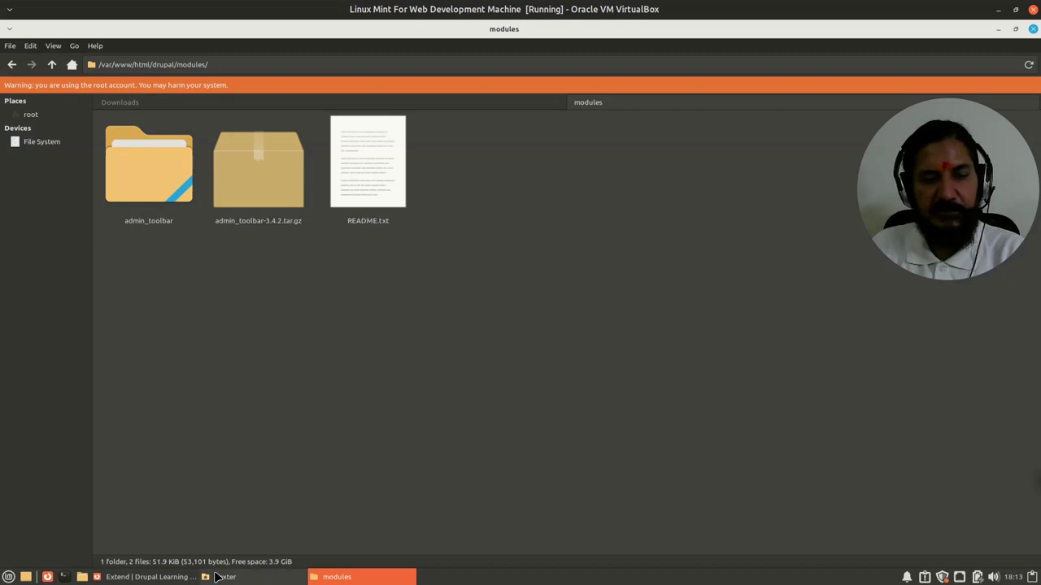
click(130, 577)
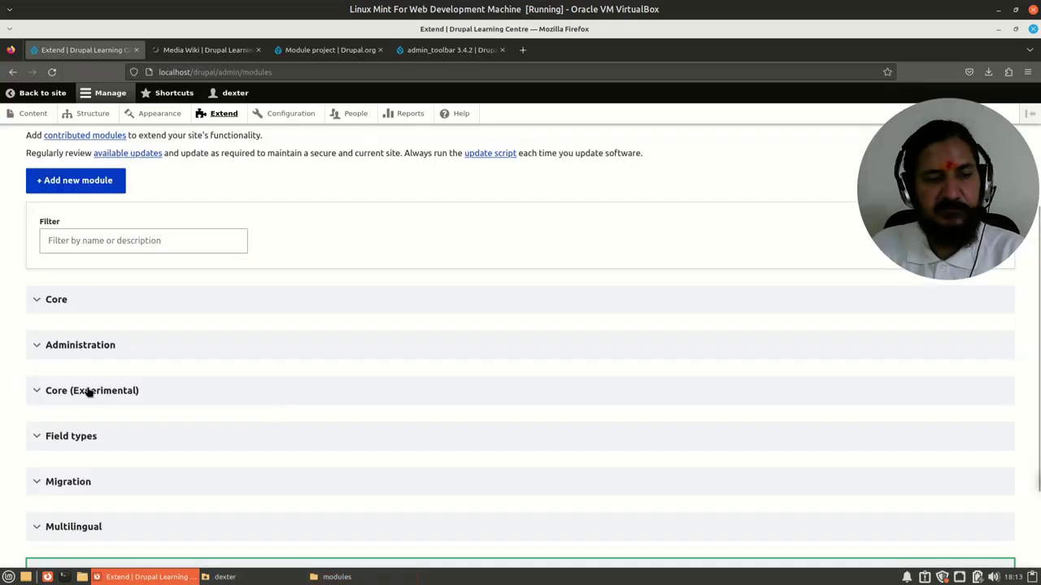
Expand the Administration group and select the Admin Toolbar module for installation.
click(39, 301)
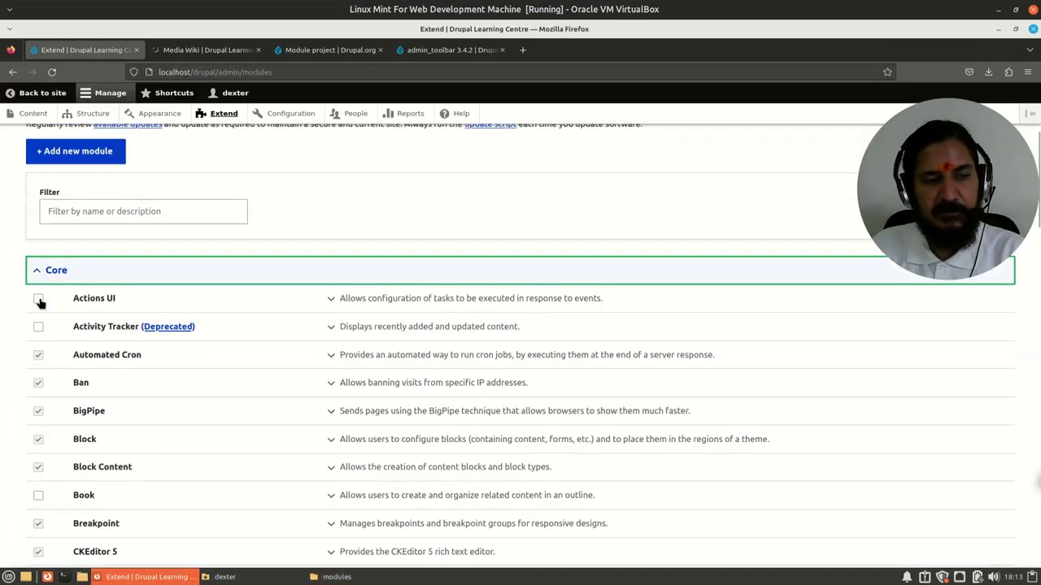
click(40, 302)
scroll(136, 322, down, 3)
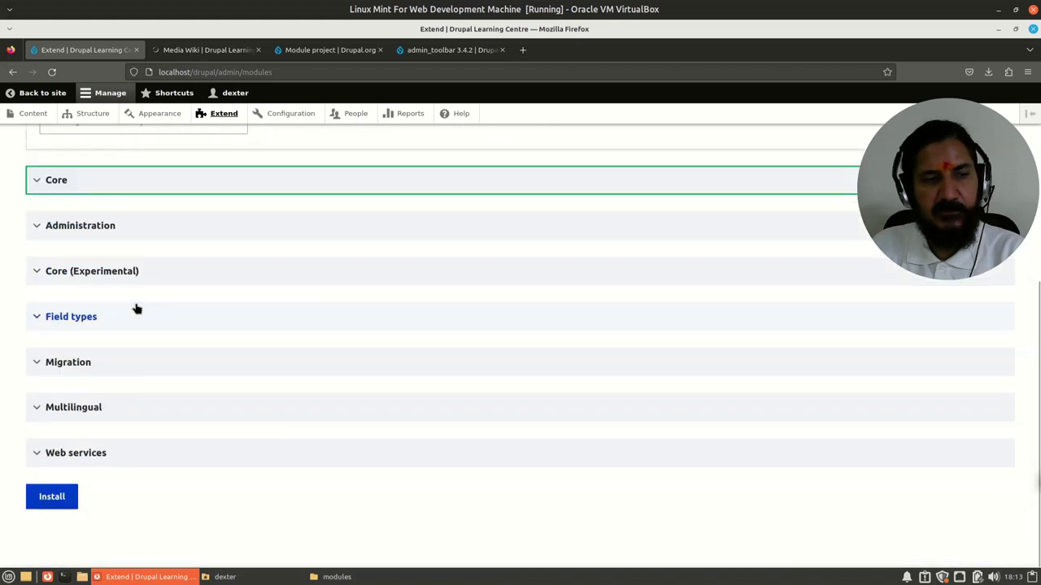
click(36, 232)
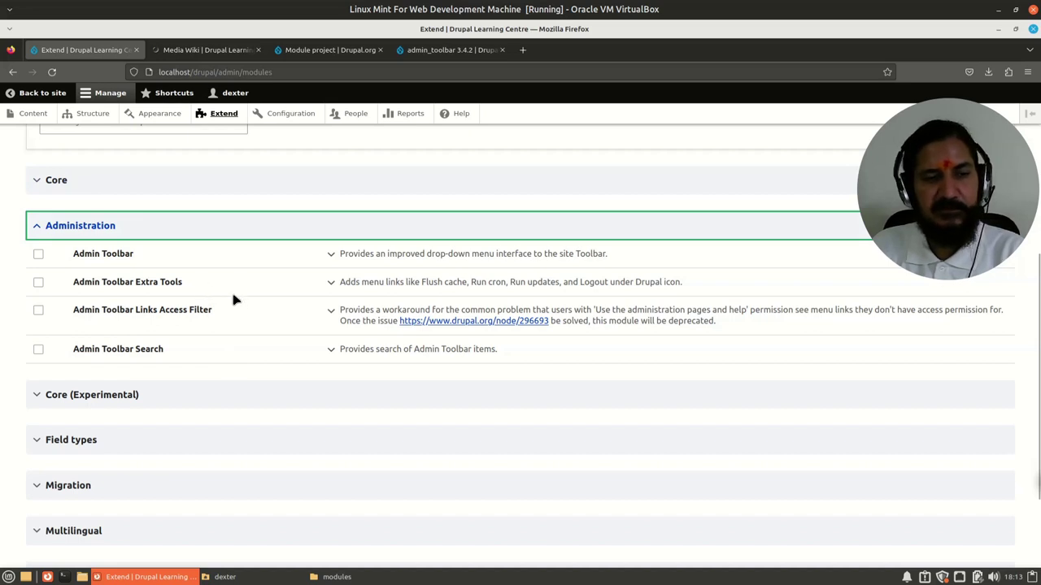
click(38, 254)
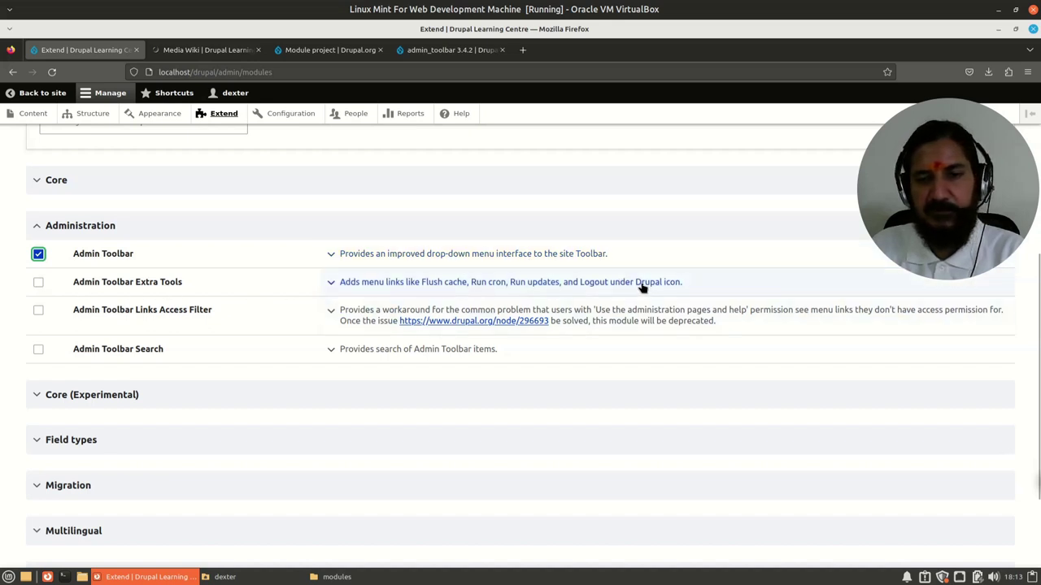
Add Admin Toolbar Extra Tools to the selected modules and install it together with Admin Toolbar.
click(39, 283)
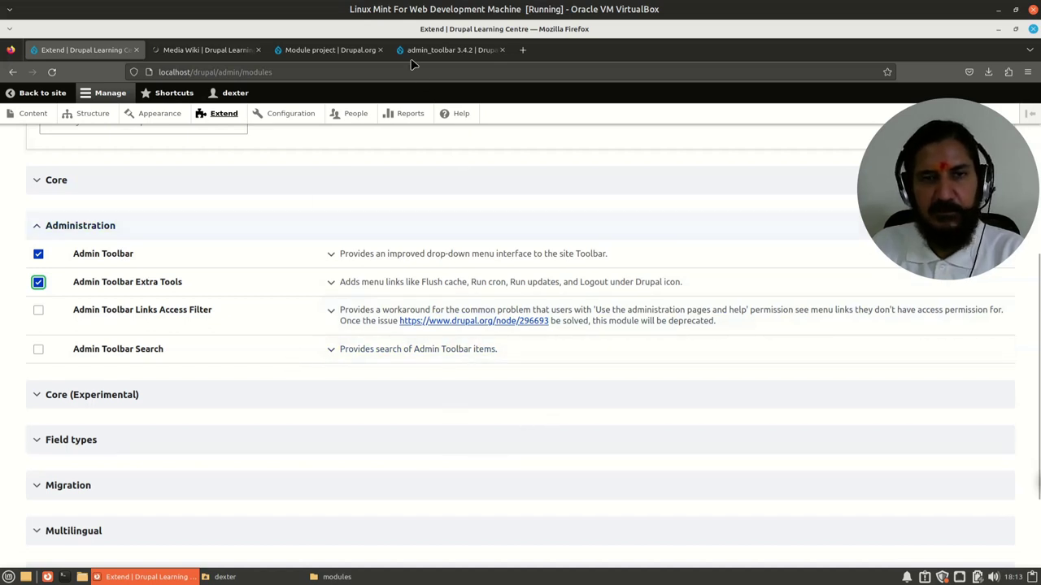
click(460, 49)
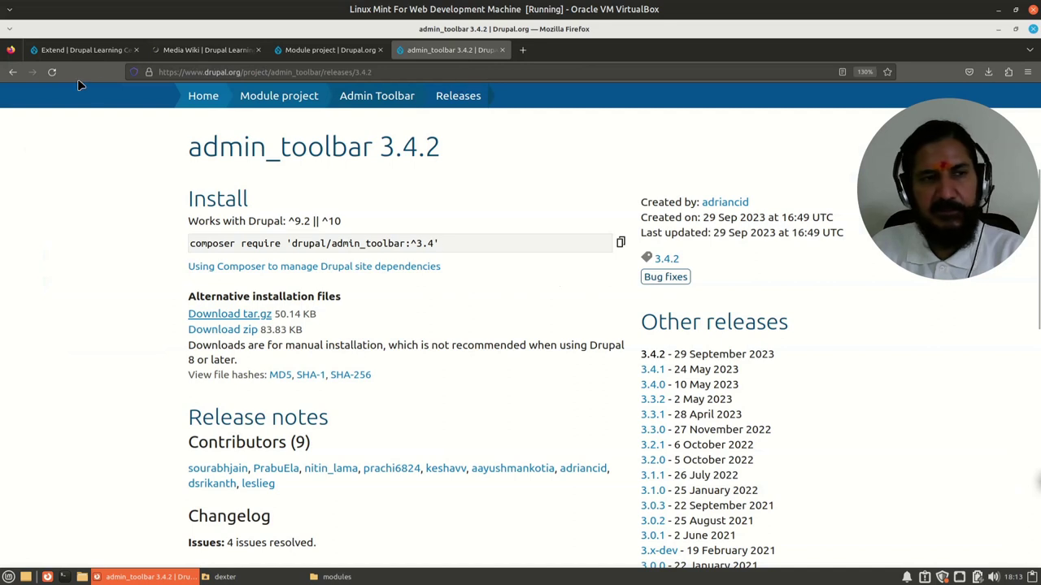
click(81, 50)
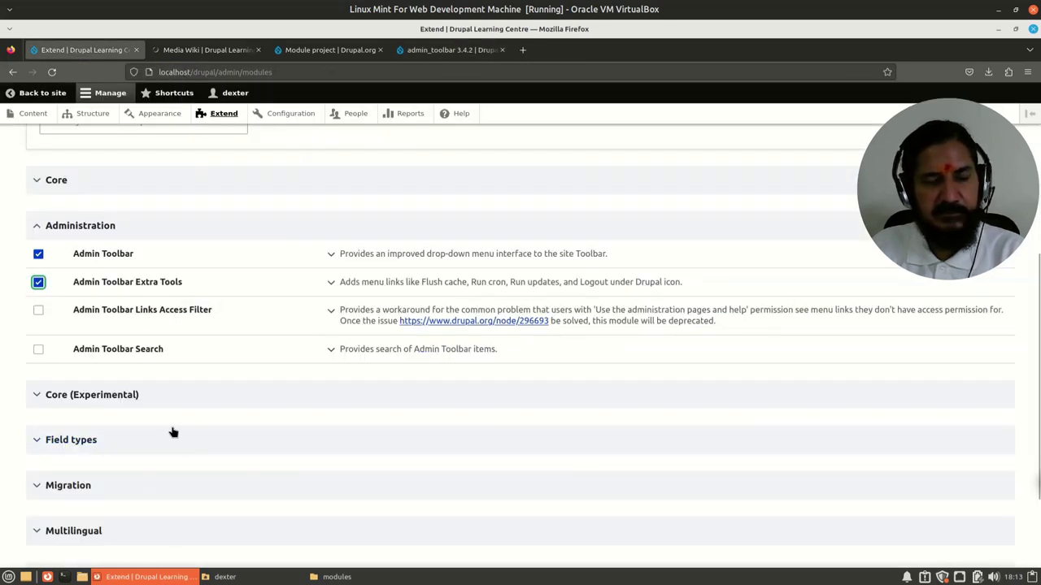
scroll(173, 432, down, 3)
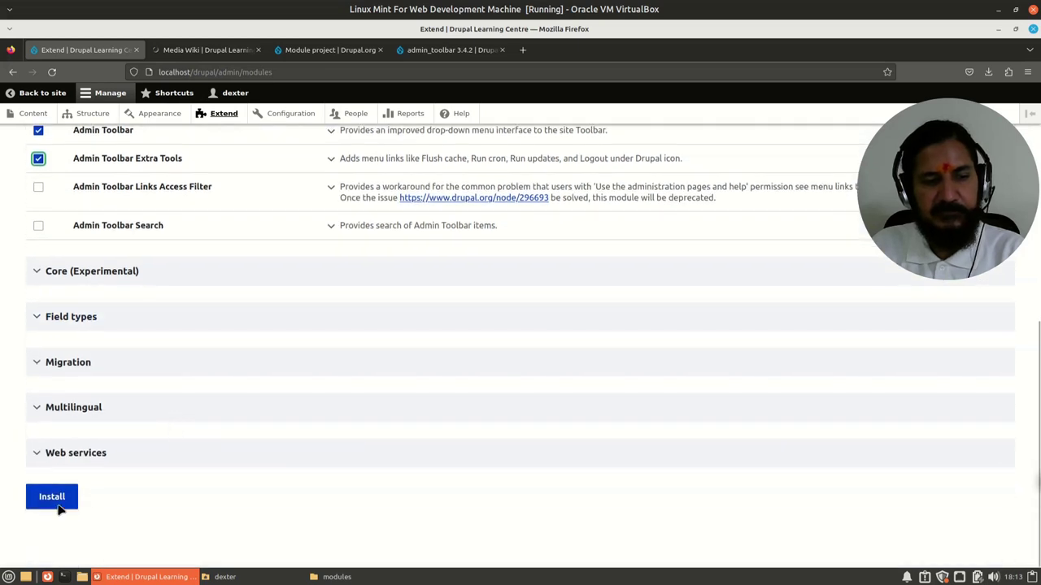
click(54, 501)
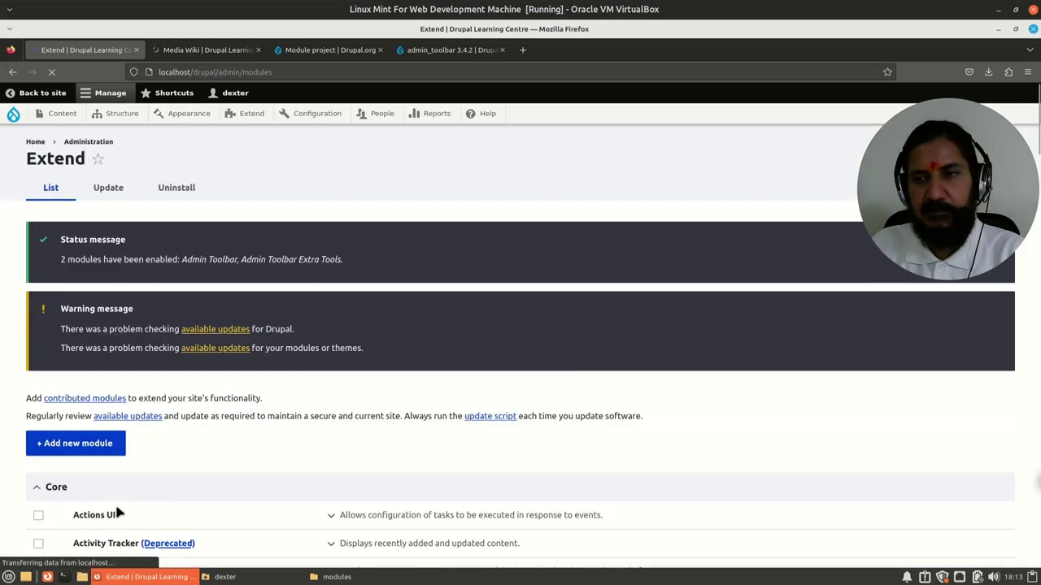
Review the Admin Toolbar entries in the Extend list's Administration group and on the Uninstall page, ending back on the module list.
scroll(63, 495, down, 5)
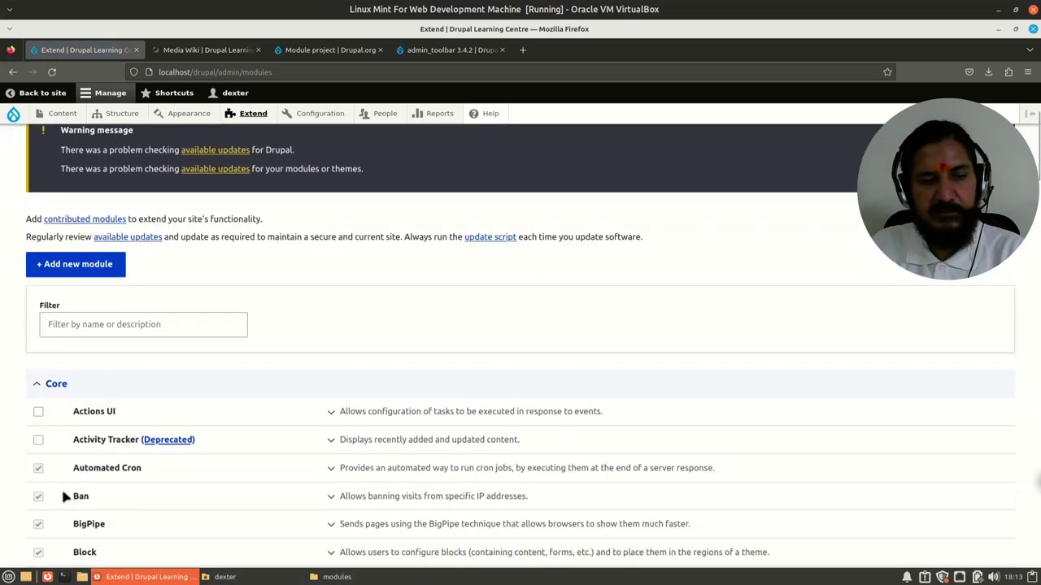
scroll(59, 498, down, 4)
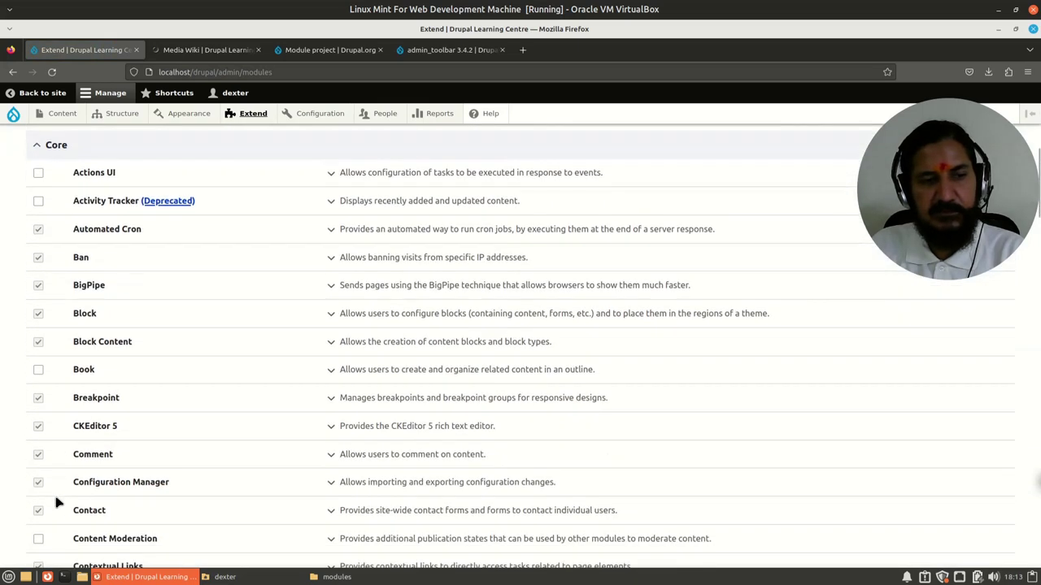
scroll(57, 504, down, 18)
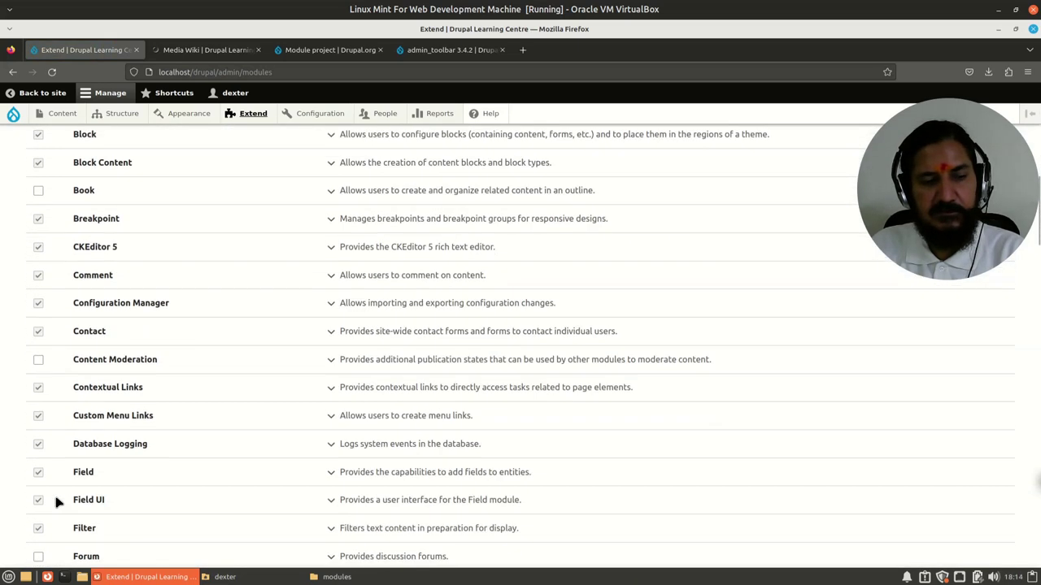
scroll(56, 504, down, 8)
scroll(58, 503, up, 10)
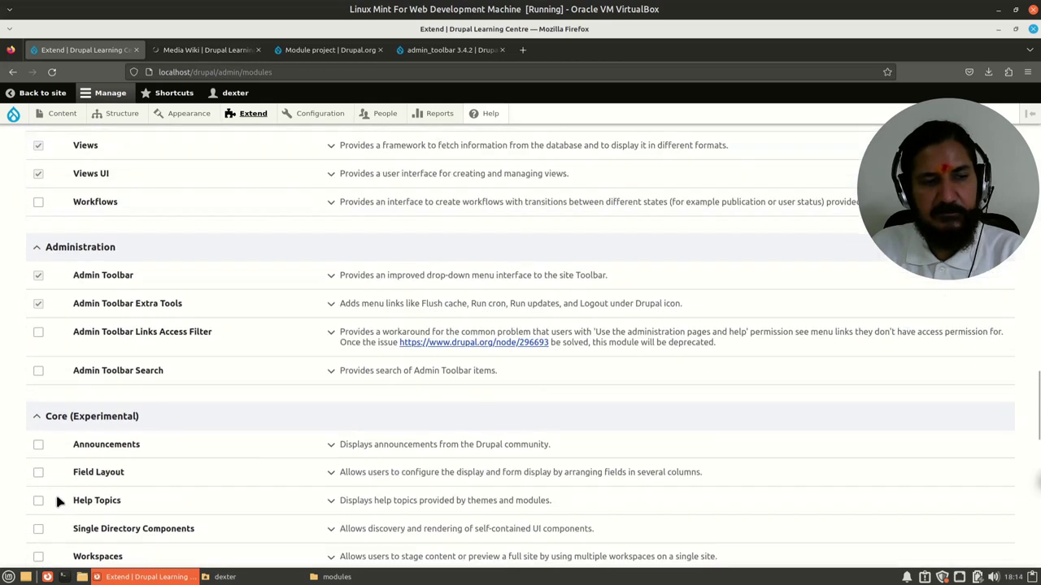
scroll(220, 327, down, 2)
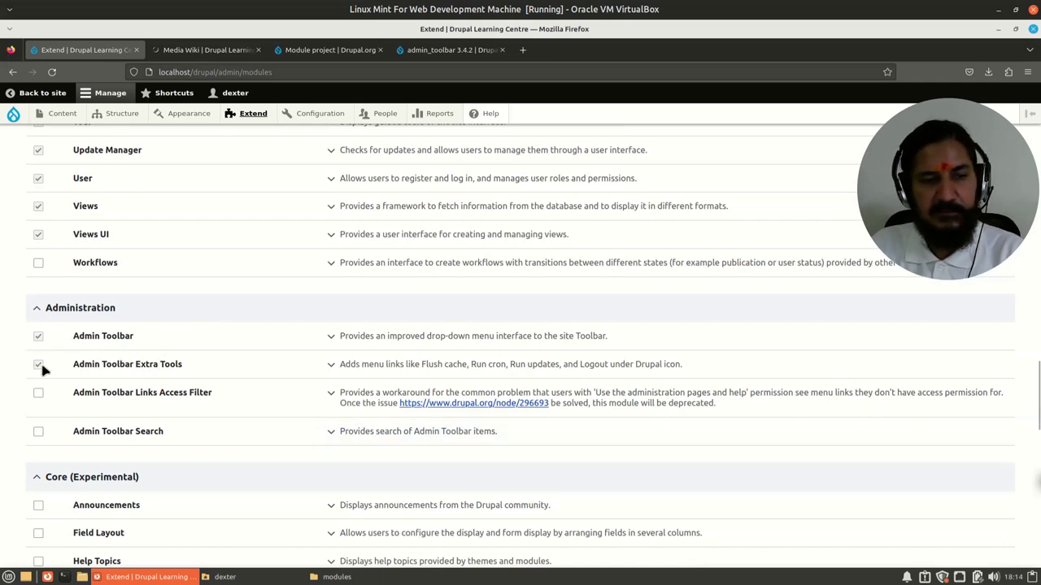
scroll(329, 528, up, 7)
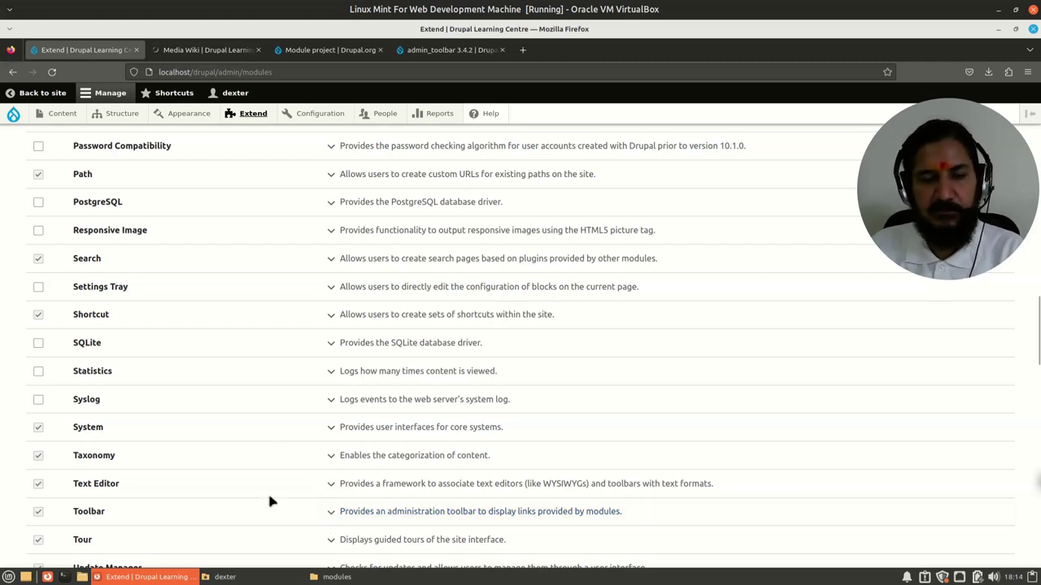
scroll(271, 502, down, 5)
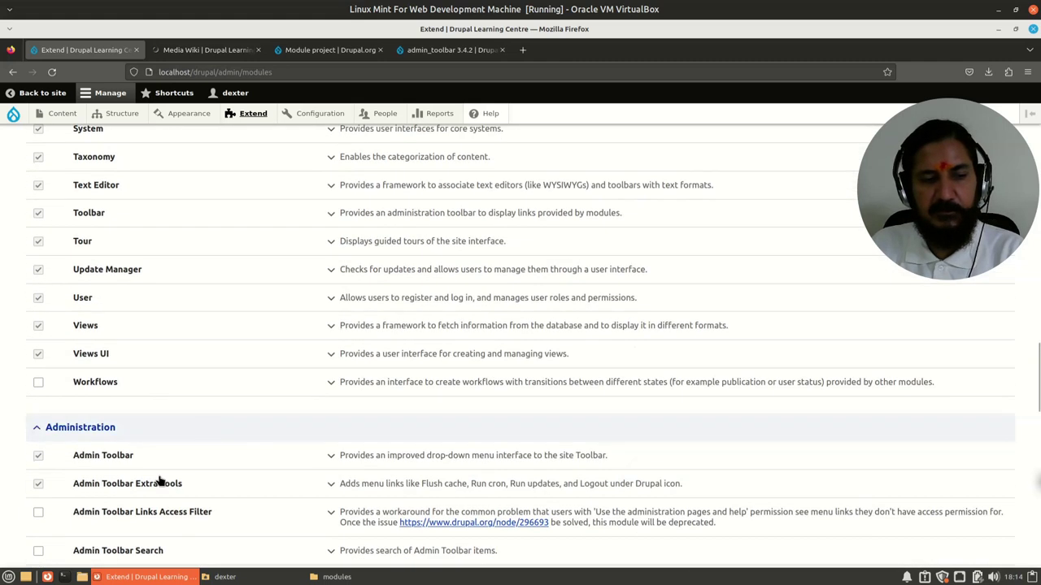
scroll(158, 487, down, 3)
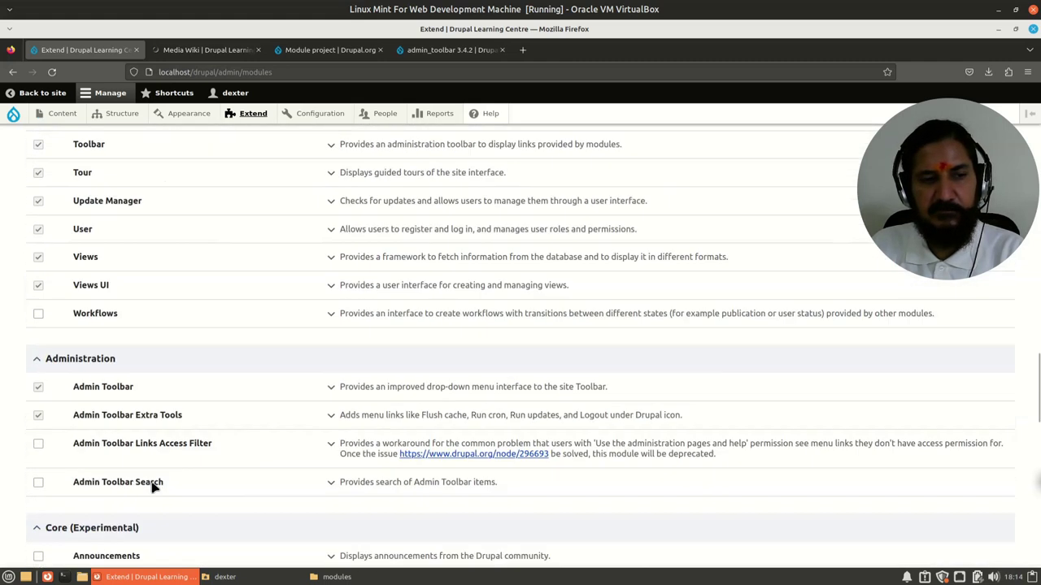
scroll(152, 490, up, 2)
scroll(289, 456, up, 7)
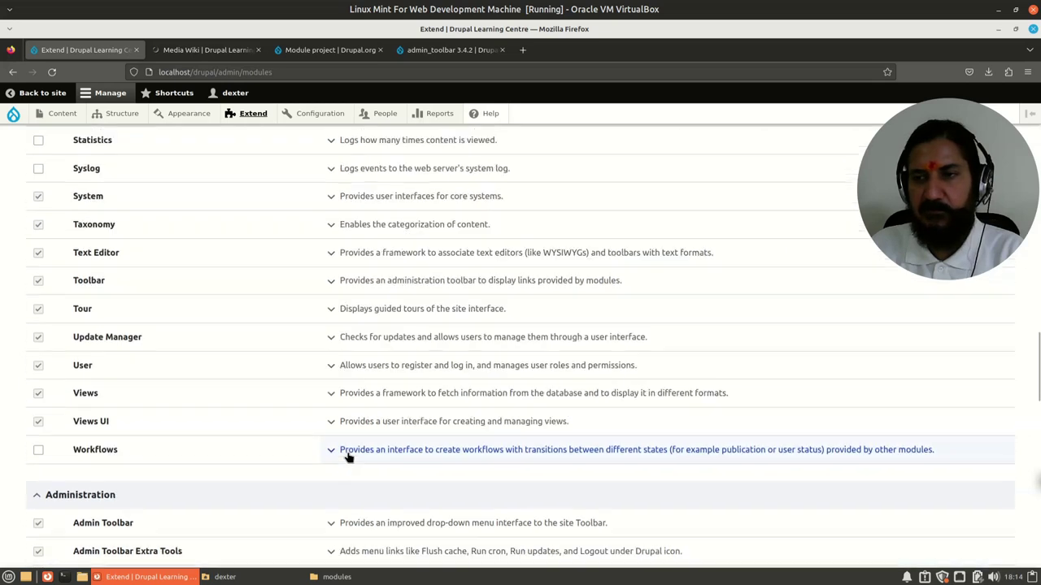
scroll(347, 458, up, 20)
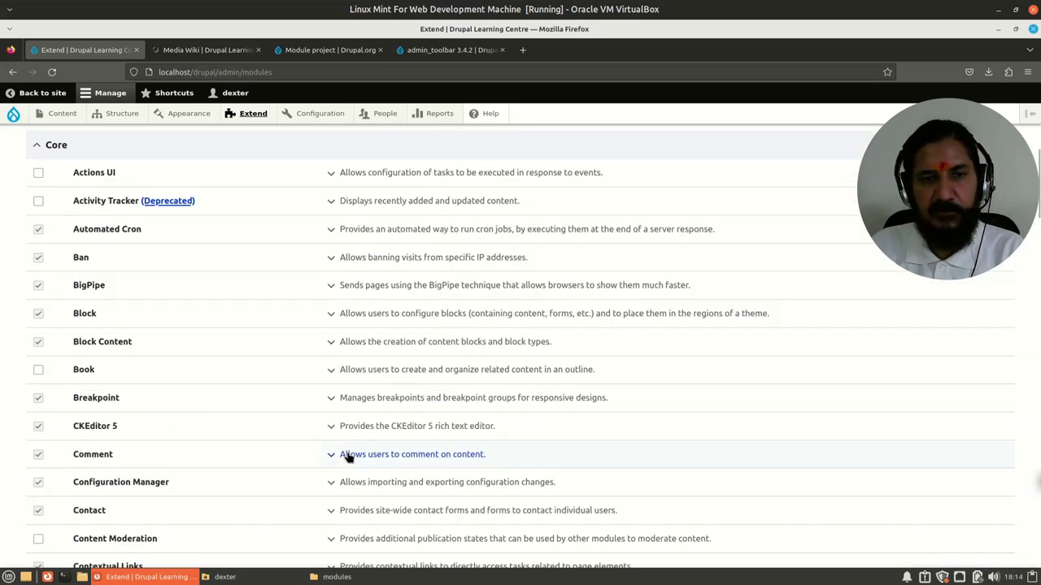
scroll(324, 431, up, 2)
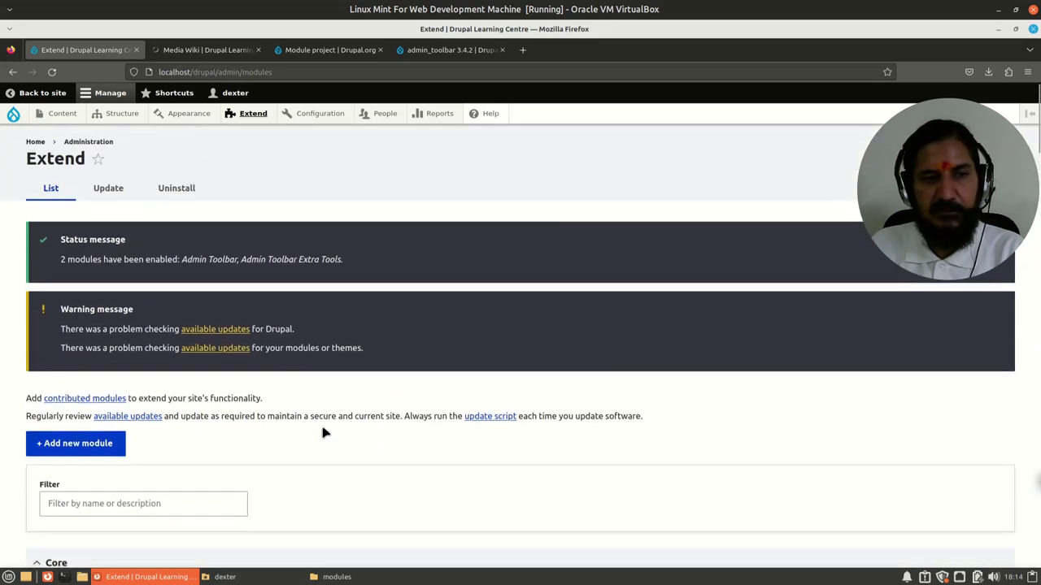
click(172, 188)
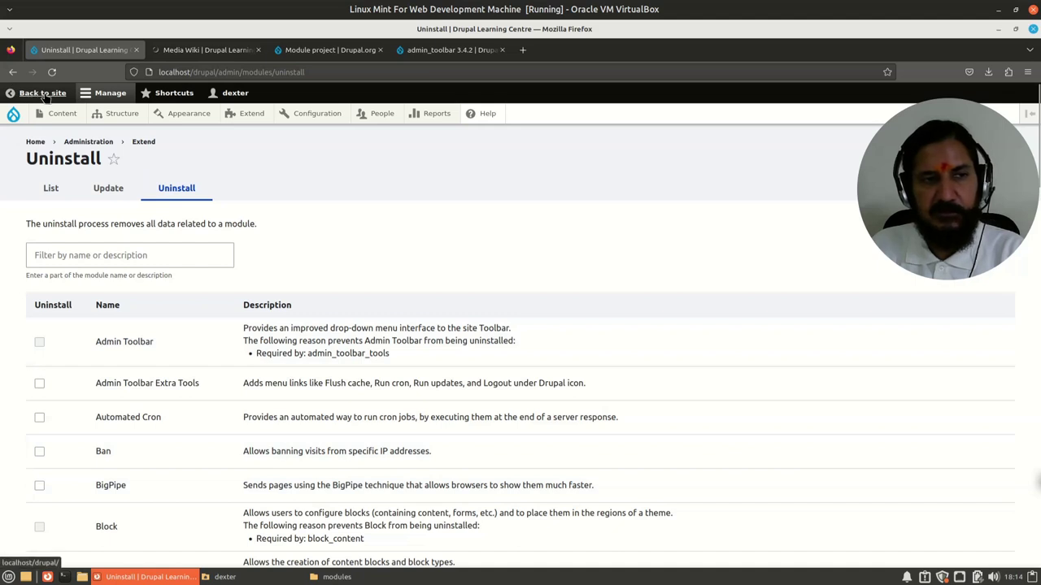
click(51, 190)
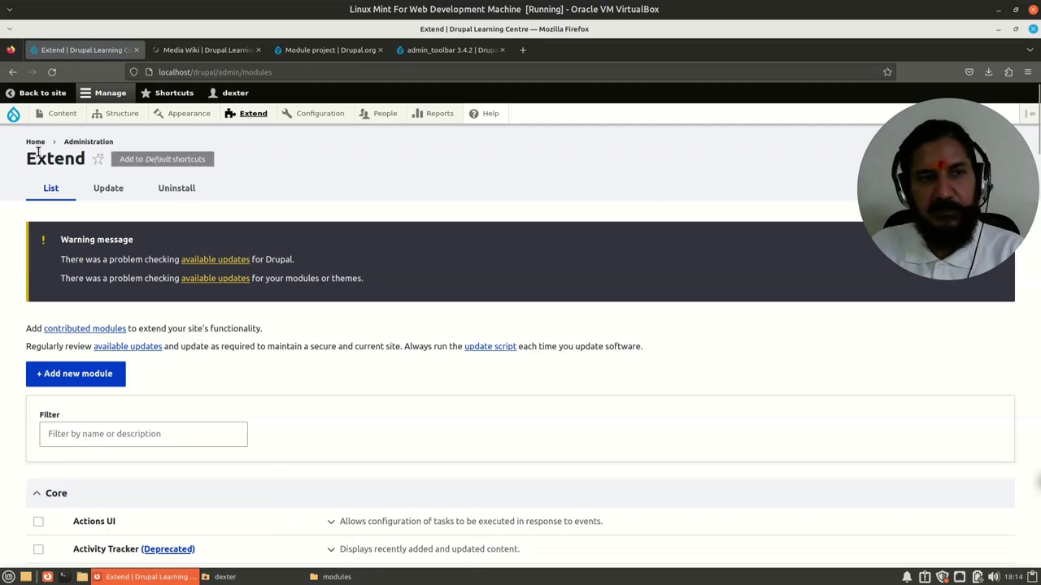
Browse the admin toolbar's drop-down submenus and open the Maintenance mode page in Configuration's Development section.
mouse_move(16, 125)
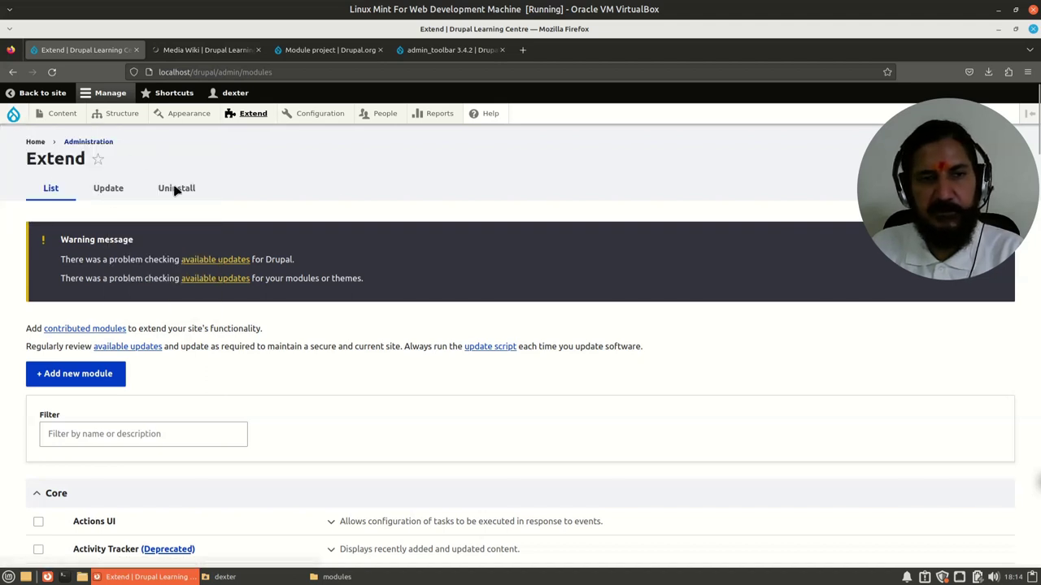
mouse_move(54, 113)
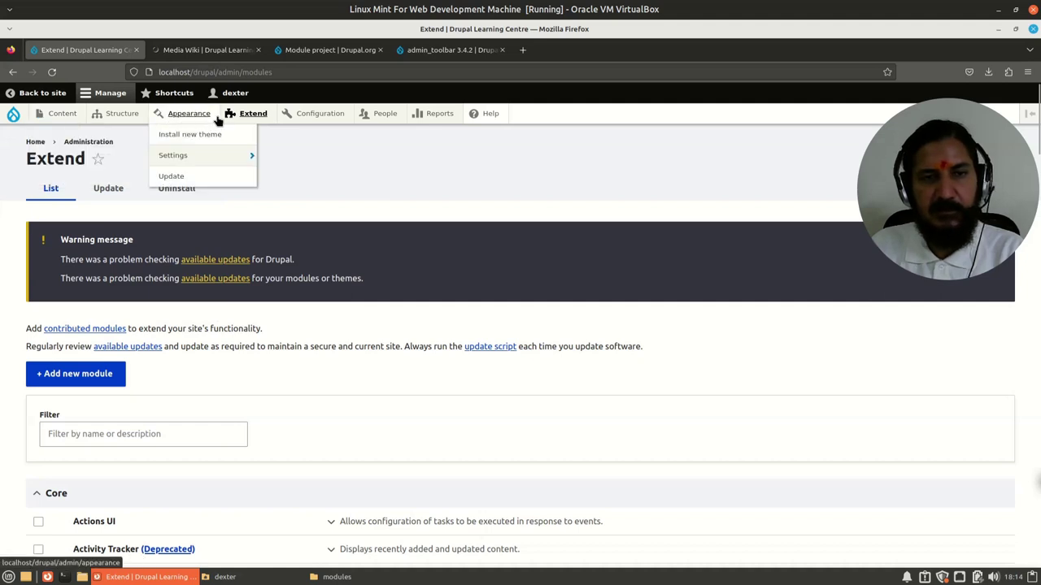
mouse_move(323, 122)
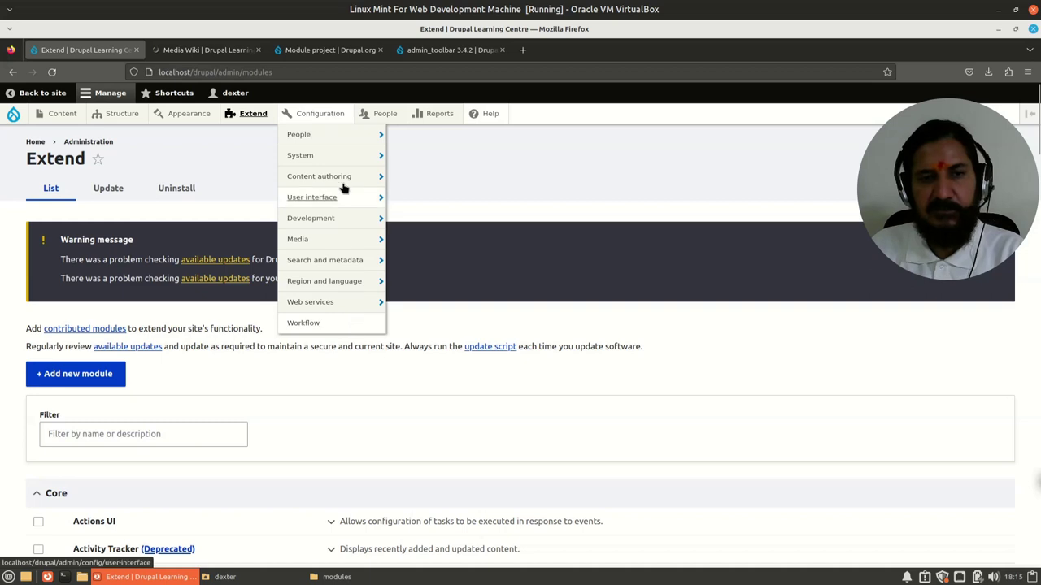
mouse_move(337, 225)
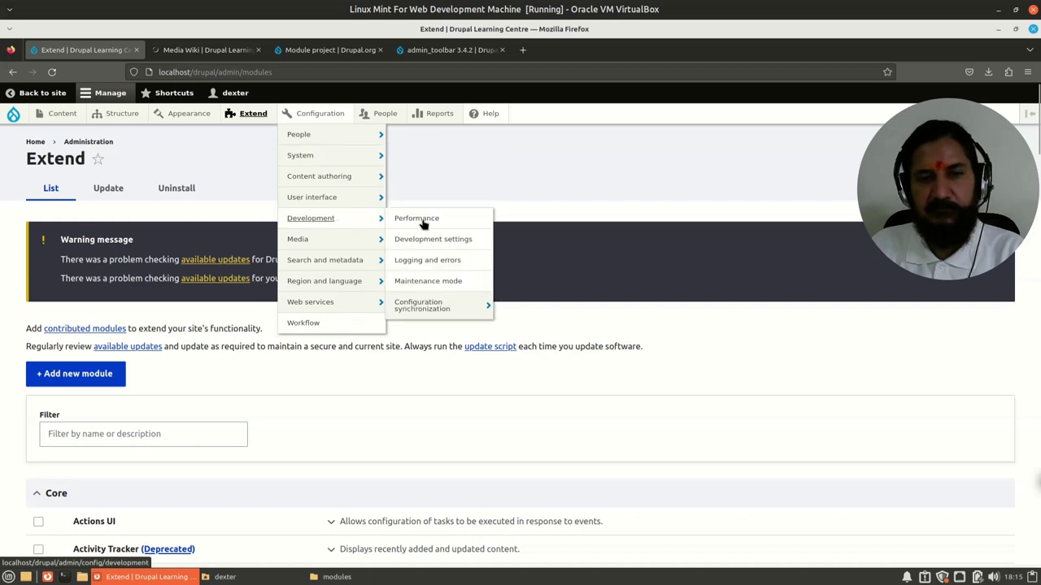
click(438, 282)
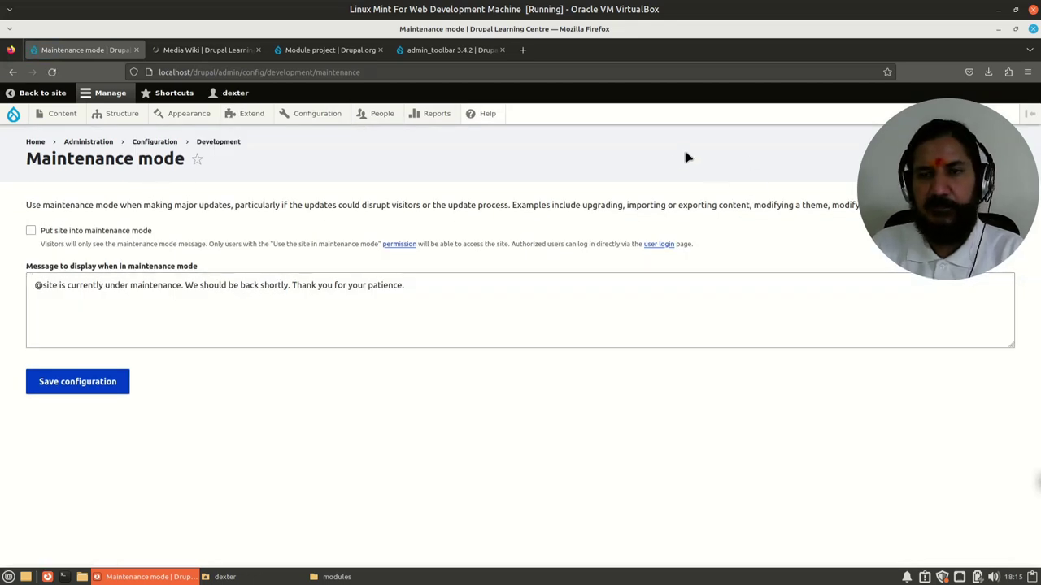
Switch the admin toolbar to vertical orientation, collapse its Configuration section and restore the horizontal orientation.
click(1029, 116)
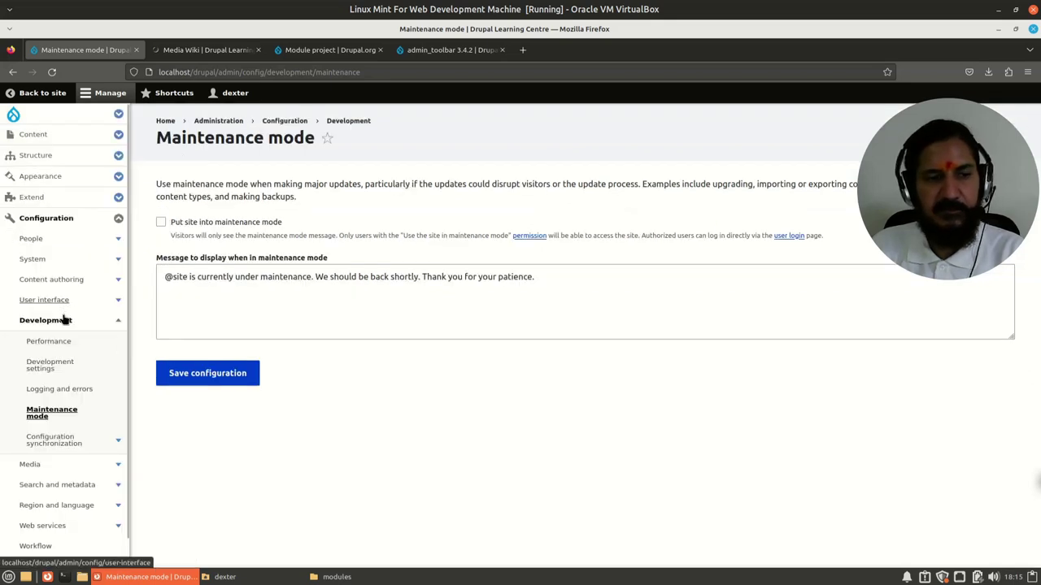
scroll(65, 318, down, 1)
scroll(81, 284, up, 1)
click(118, 217)
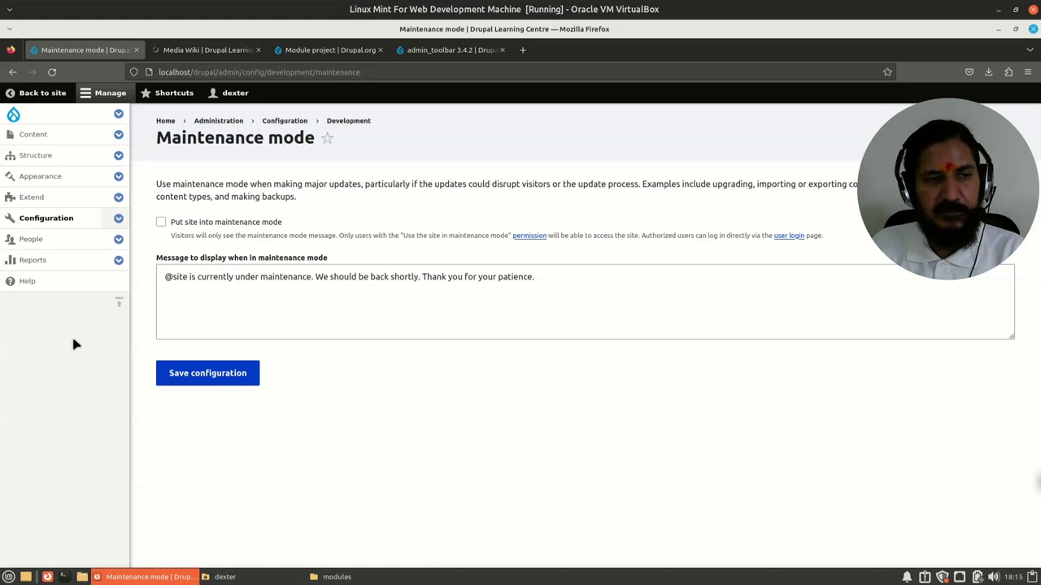
click(120, 301)
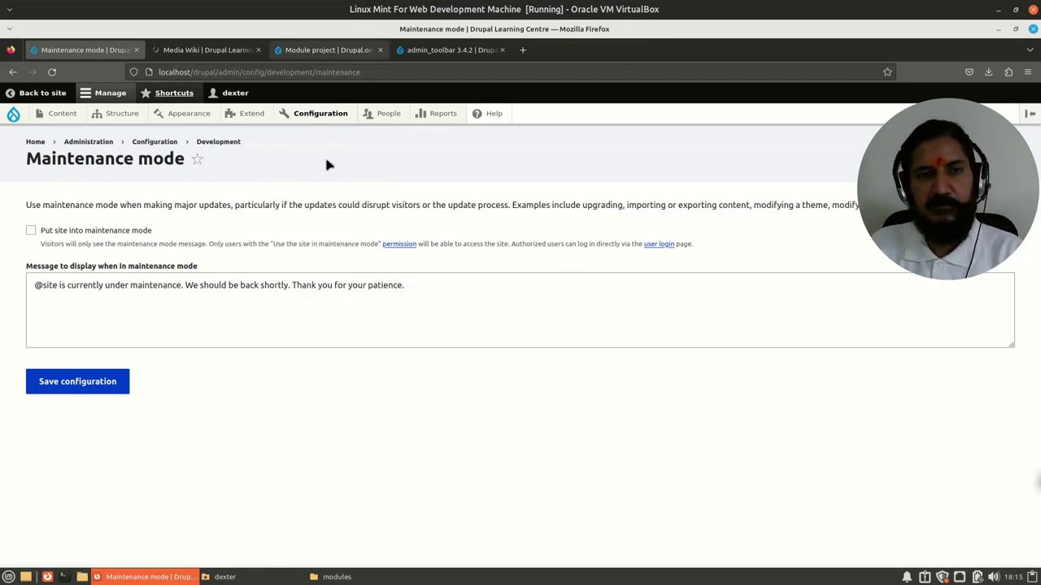
click(213, 317)
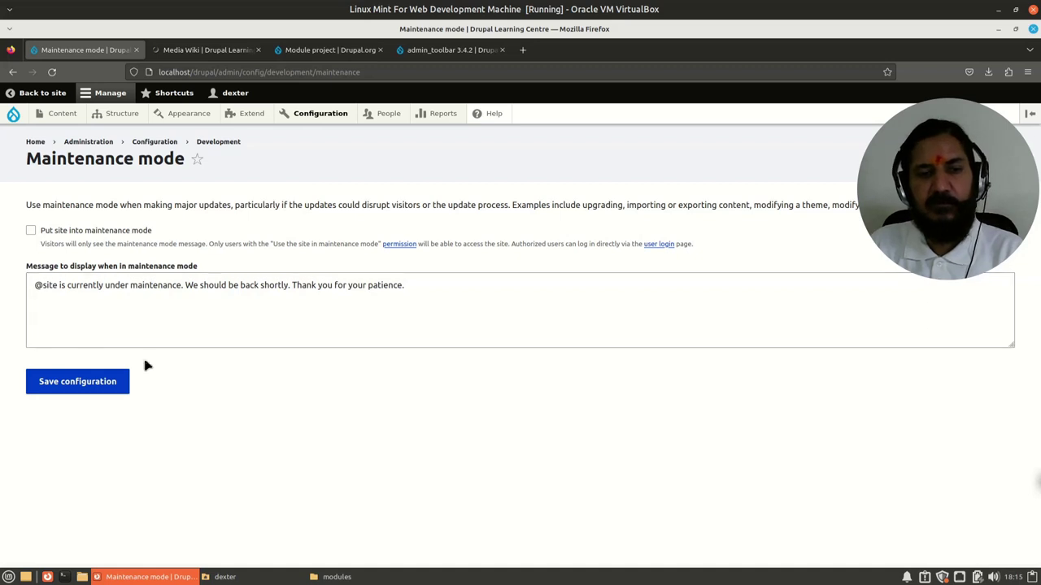
Switch to the Drupal.org module listing and examine the total number of available modules.
click(313, 54)
scroll(184, 377, up, 1)
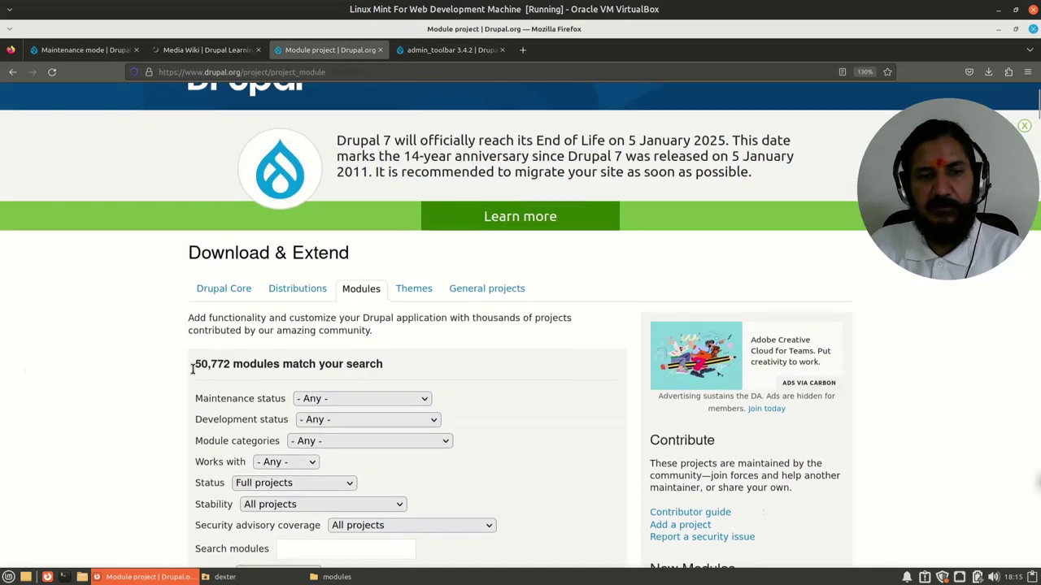
drag(195, 366, 231, 366)
scroll(165, 417, down, 1)
scroll(168, 470, down, 1)
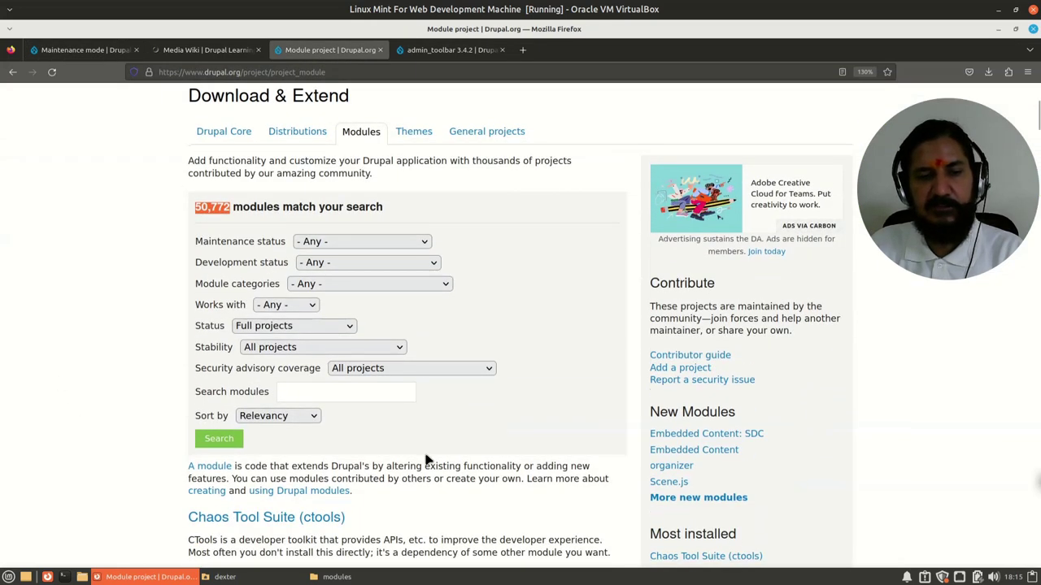
Search the Drupal.org modules that work with Drupal 10 and highlight the number of matches.
click(278, 307)
click(276, 353)
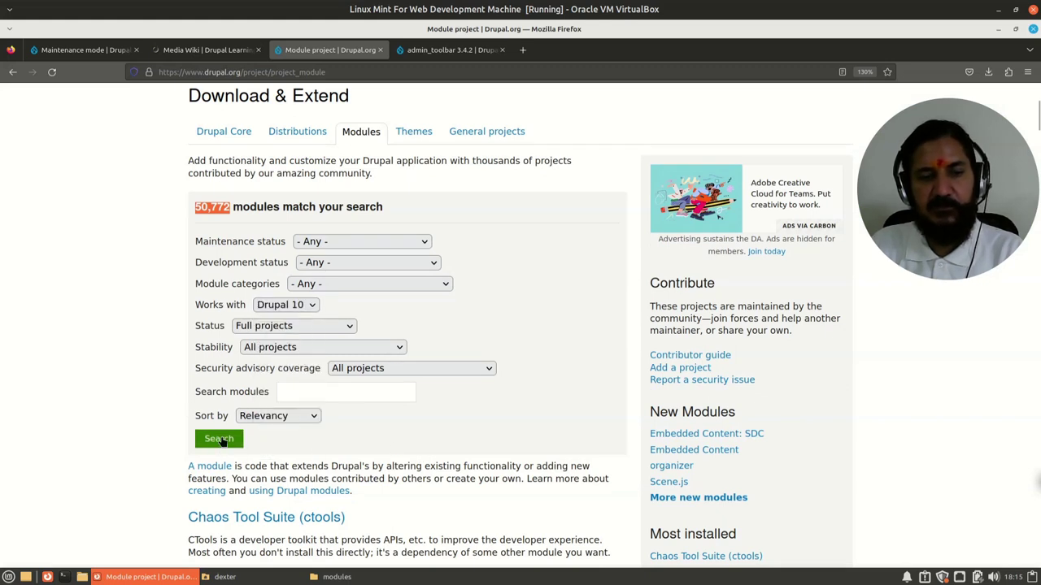
click(217, 442)
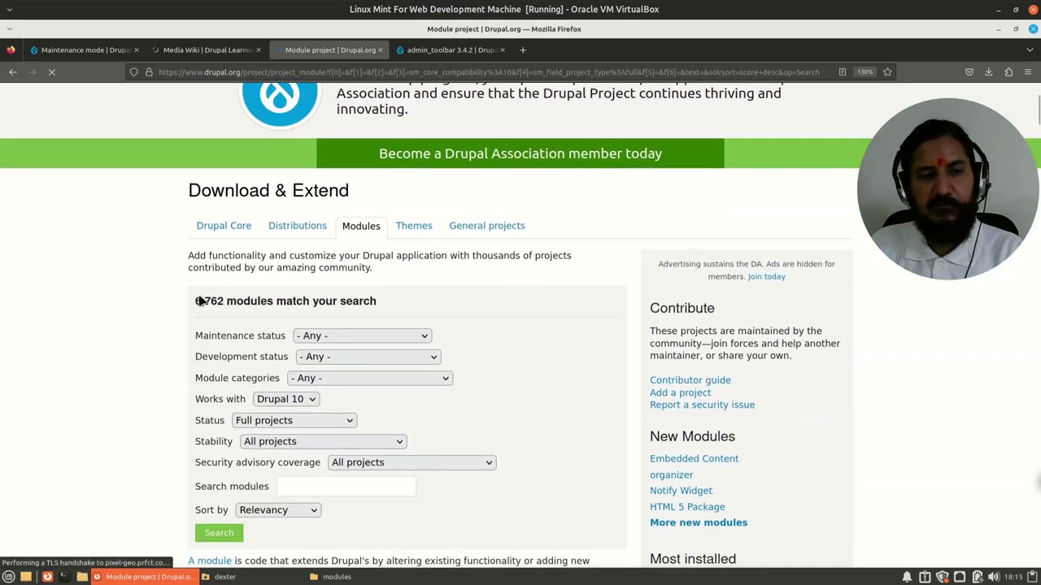
double_click(198, 301)
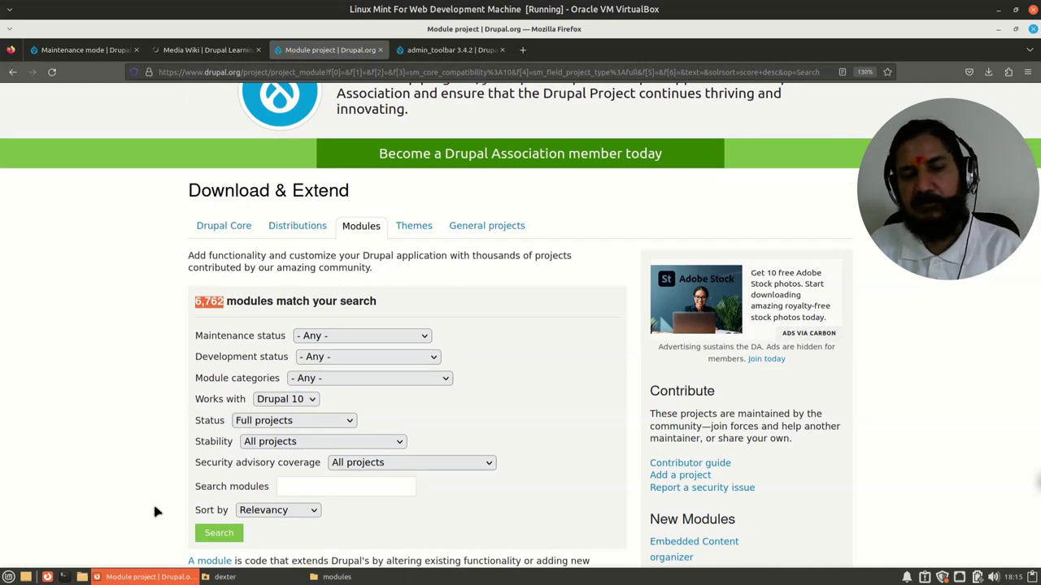
Look through the Drupal 10 module results and return to the local site's Maintenance mode page.
scroll(157, 512, down, 3)
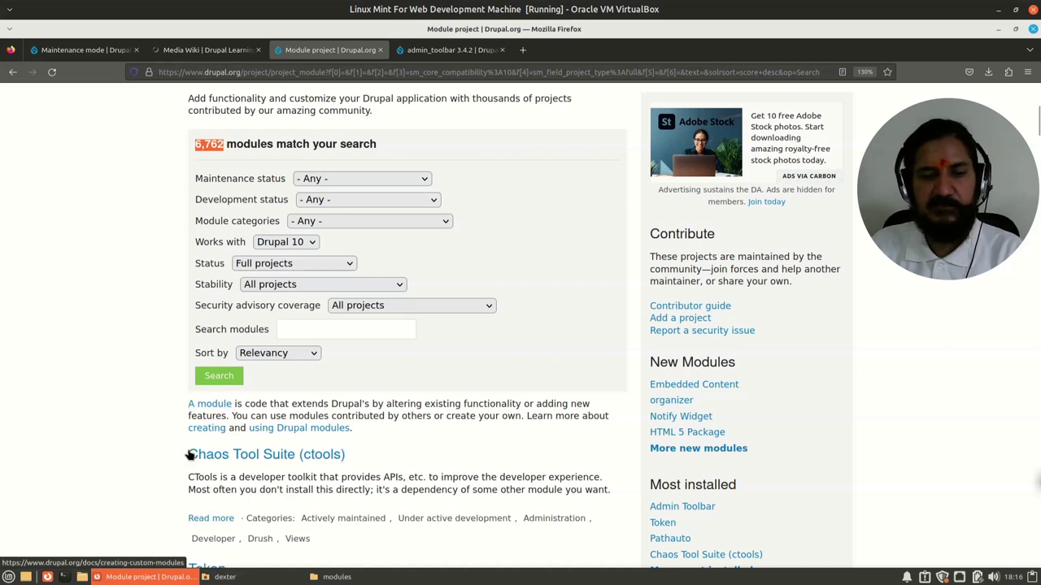
scroll(190, 447, down, 3)
scroll(187, 448, up, 5)
scroll(187, 448, up, 3)
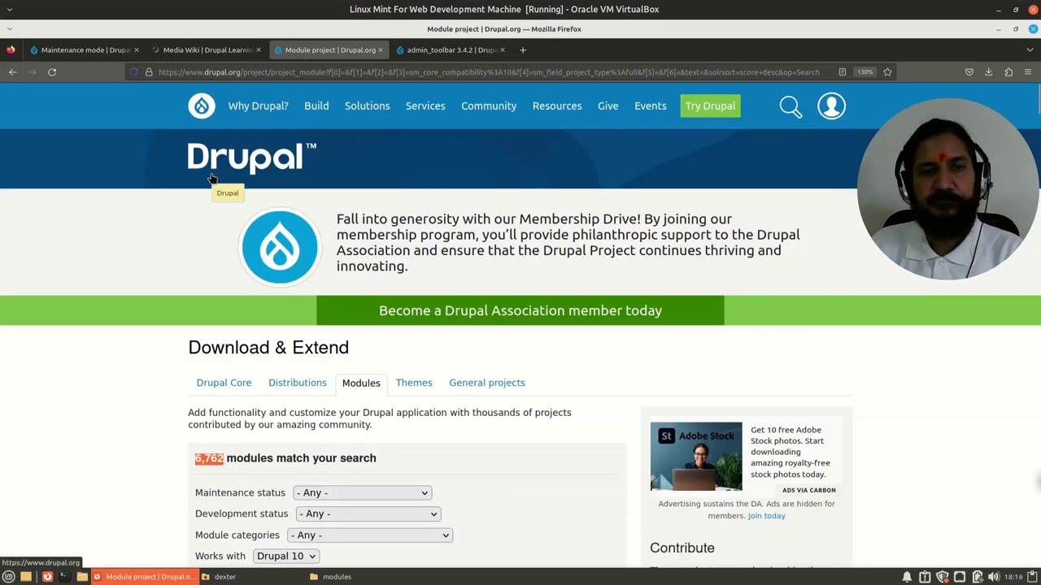
click(97, 51)
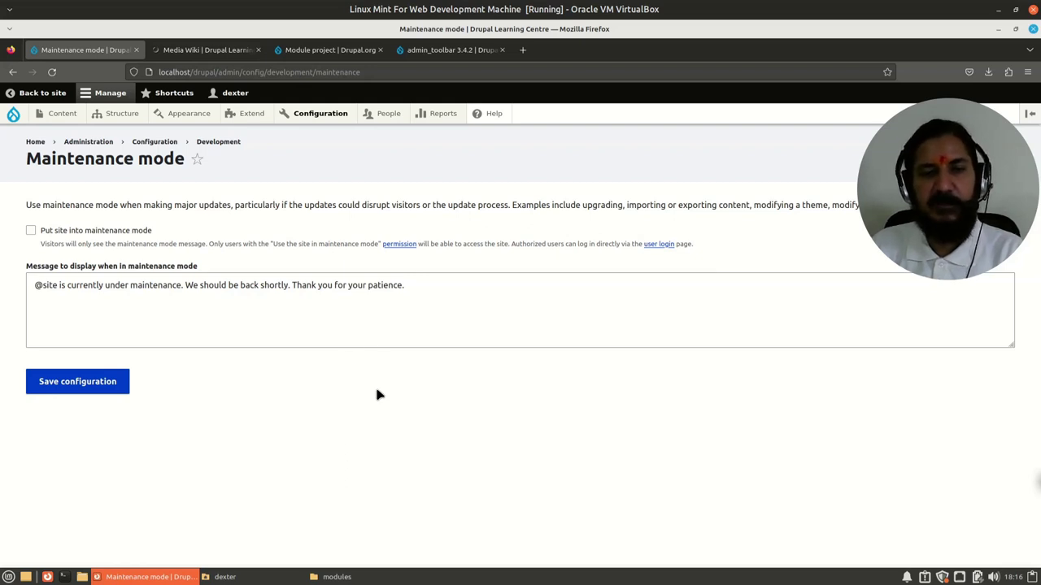
Review the install options, release notes and changelog on the admin_toolbar 3.4.2 release page.
click(444, 51)
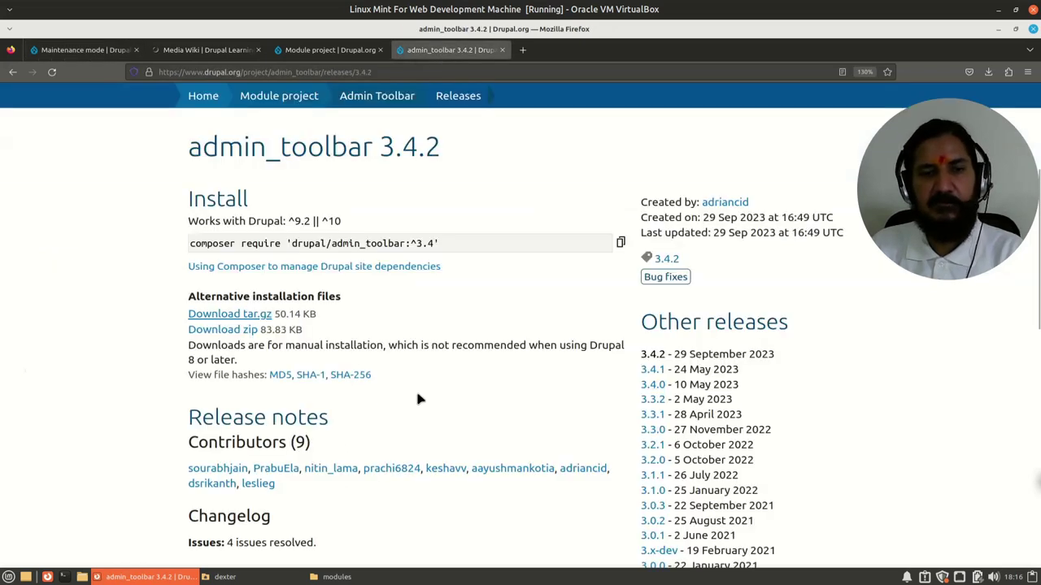
scroll(245, 366, down, 1)
scroll(268, 317, down, 3)
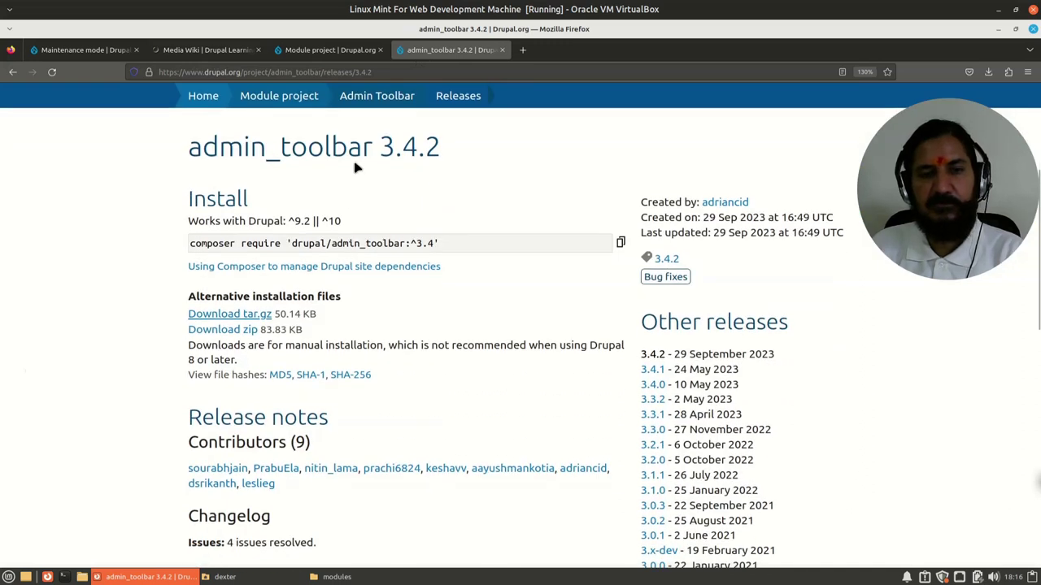
scroll(345, 439, up, 2)
scroll(346, 439, down, 8)
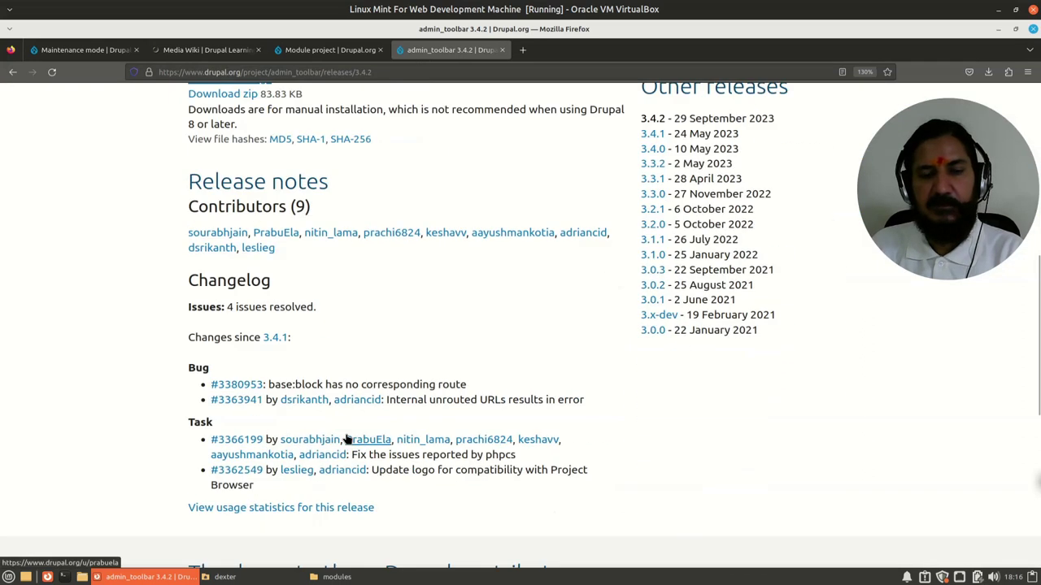
scroll(346, 439, up, 8)
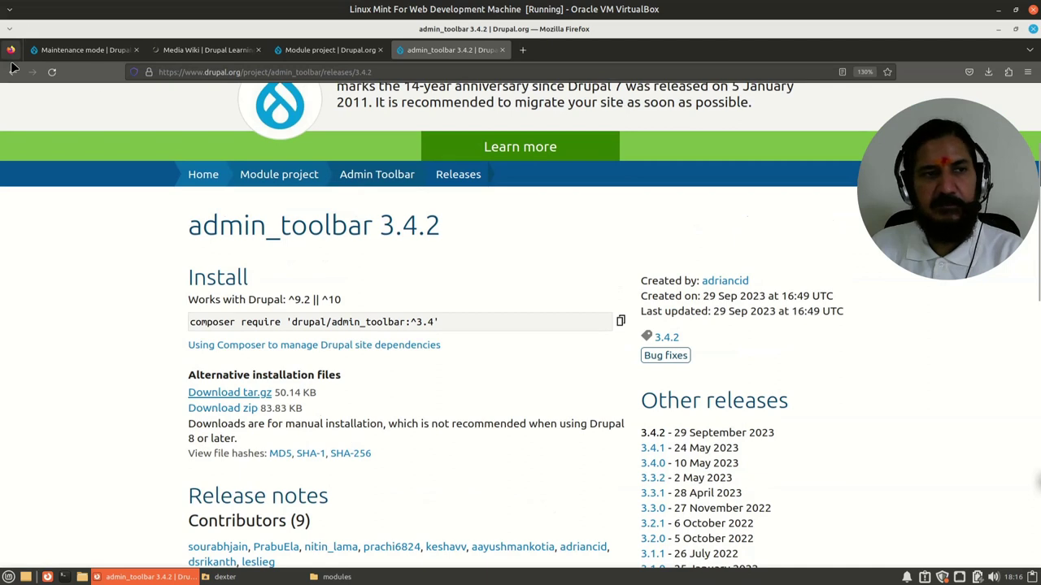
Go back to the Admin Toolbar project page, read its description, sub-modules and complementary modules, and return to the local site's Maintenance mode page.
click(11, 73)
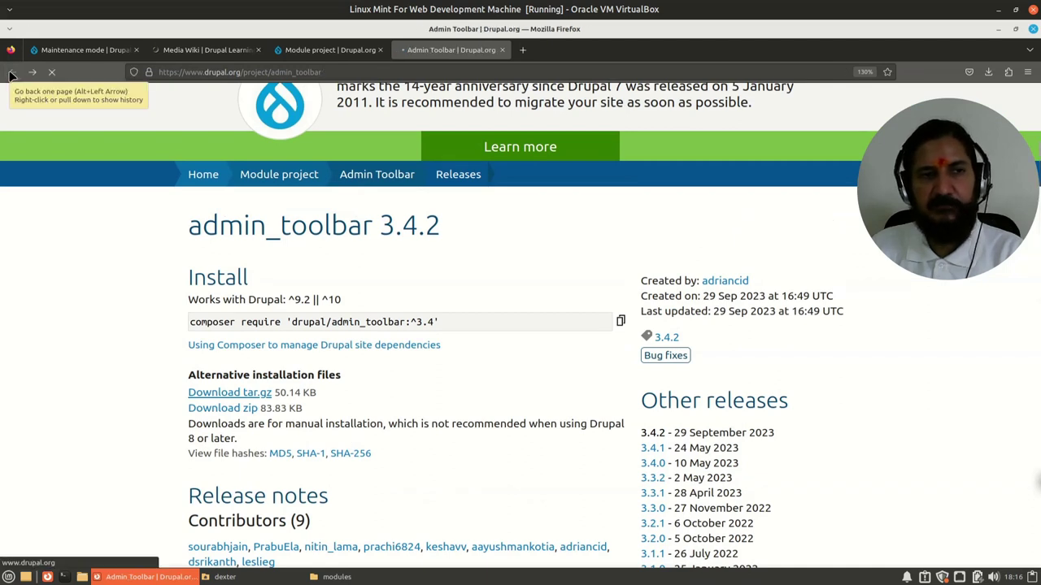
scroll(295, 408, up, 7)
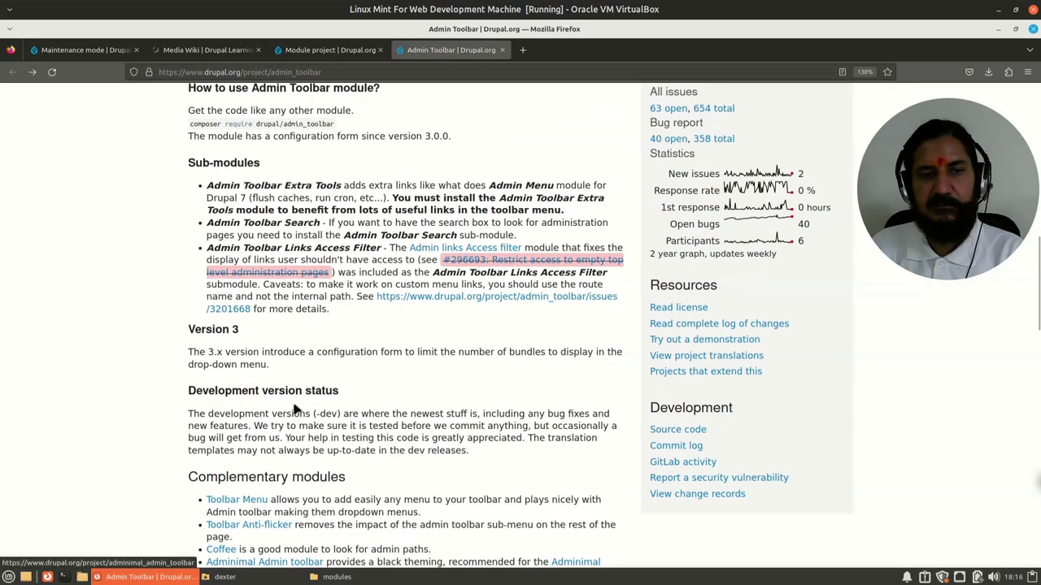
scroll(317, 237, up, 4)
scroll(317, 237, down, 7)
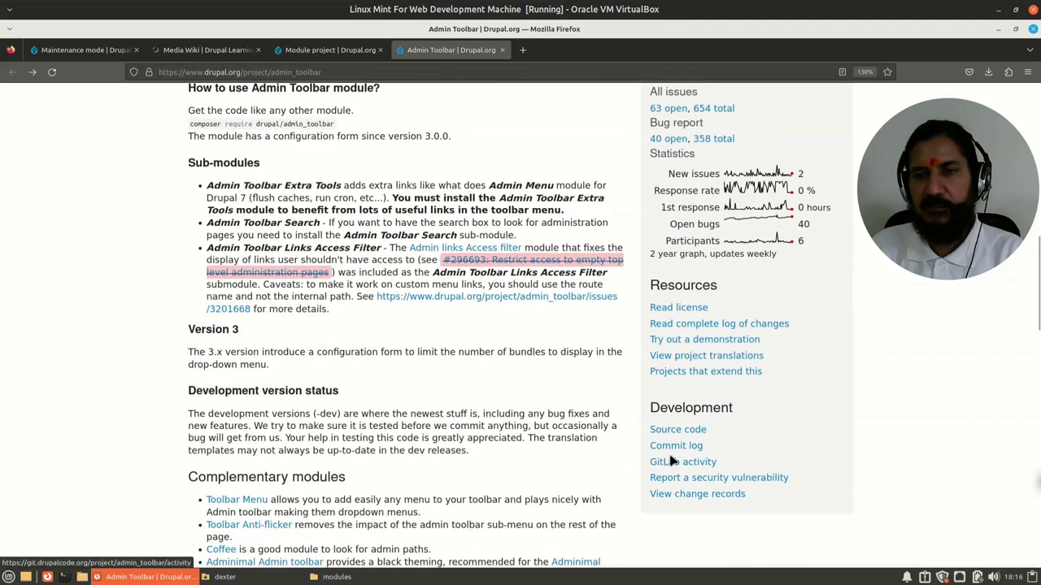
scroll(648, 393, up, 5)
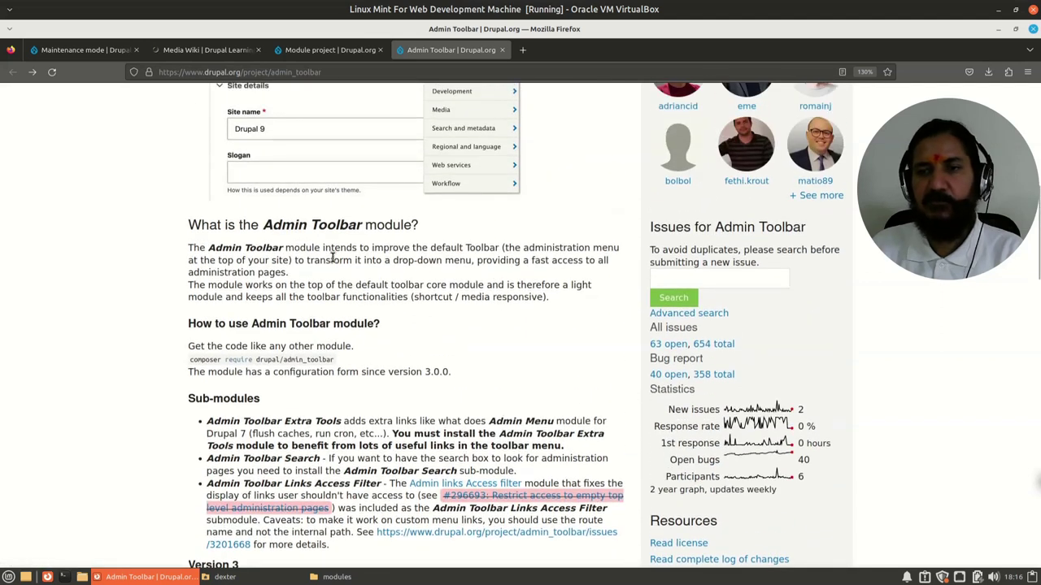
scroll(332, 259, down, 7)
scroll(324, 251, down, 1)
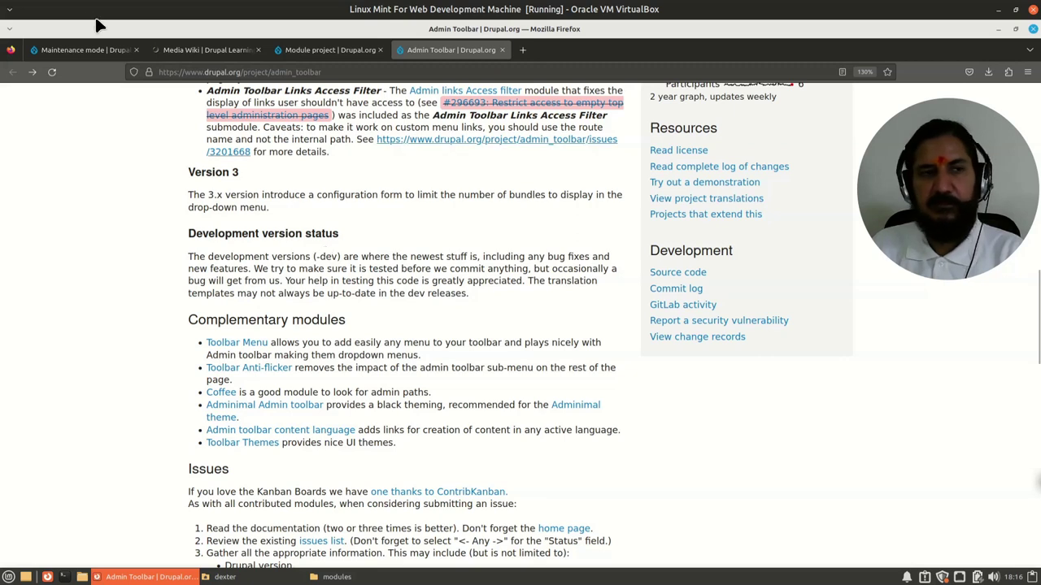
click(78, 45)
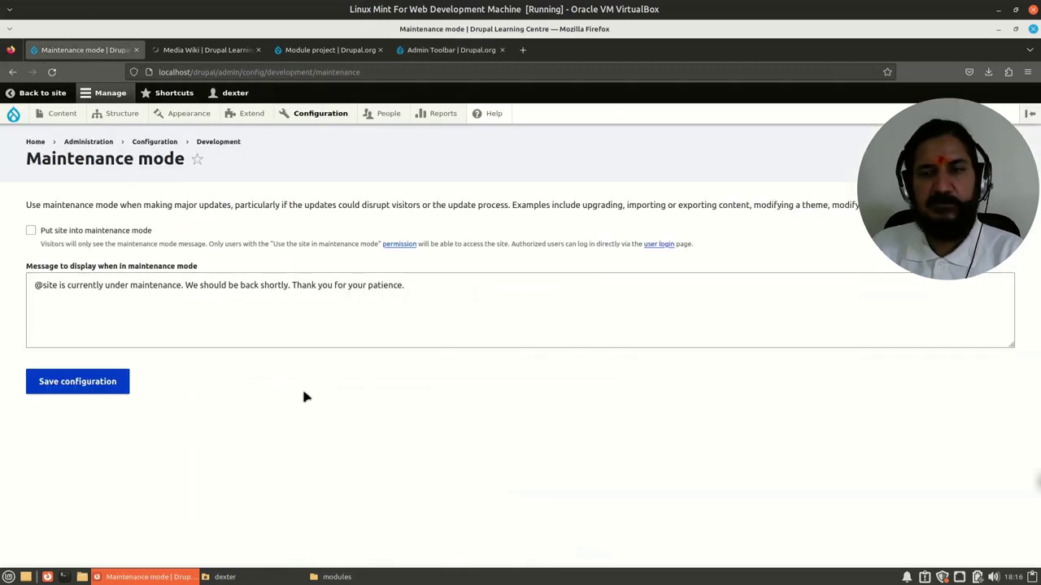